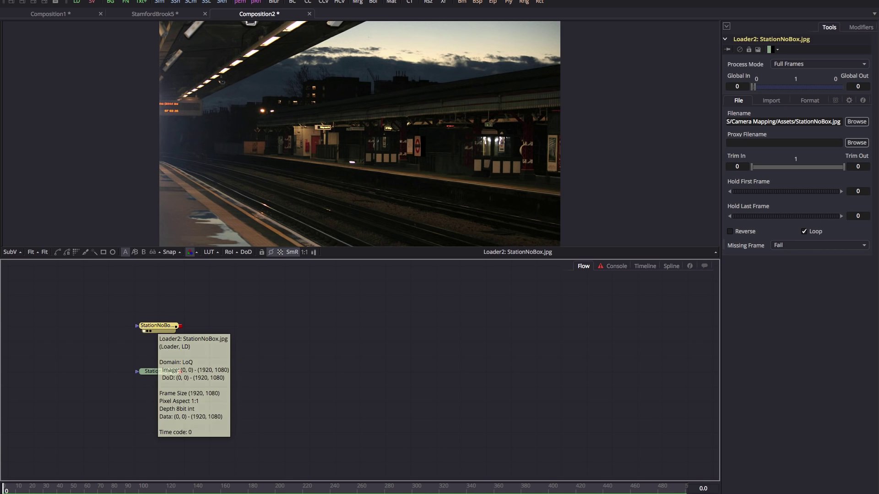
Compare the Station.jpg image with the StationNoBox.jpg version in the viewer
left_click_drag(157, 371, 359, 133)
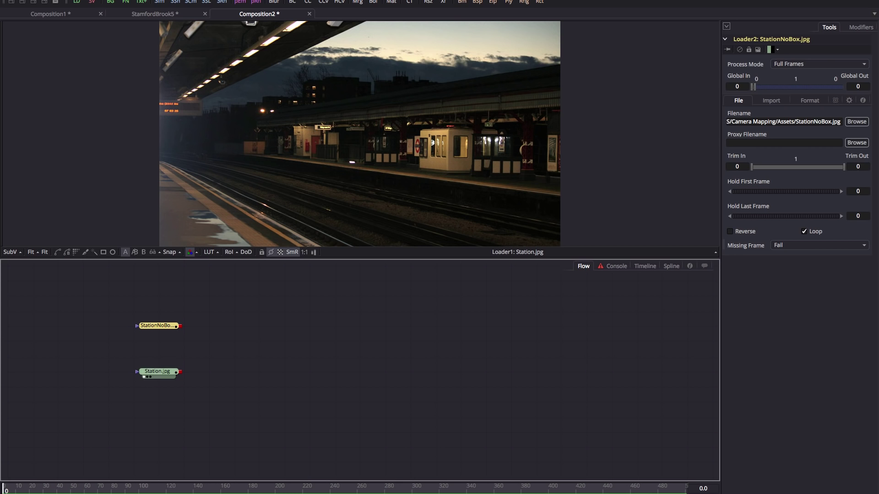
left_click(158, 372)
left_click(145, 331)
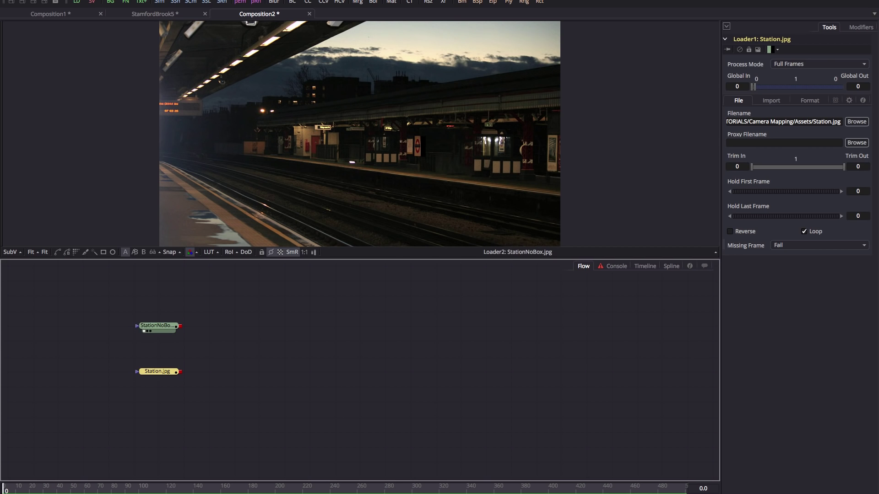
Add a Blinn material fed by the StationNoBox.jpg loader and enable Two Sided Lighting on it
left_click(156, 325)
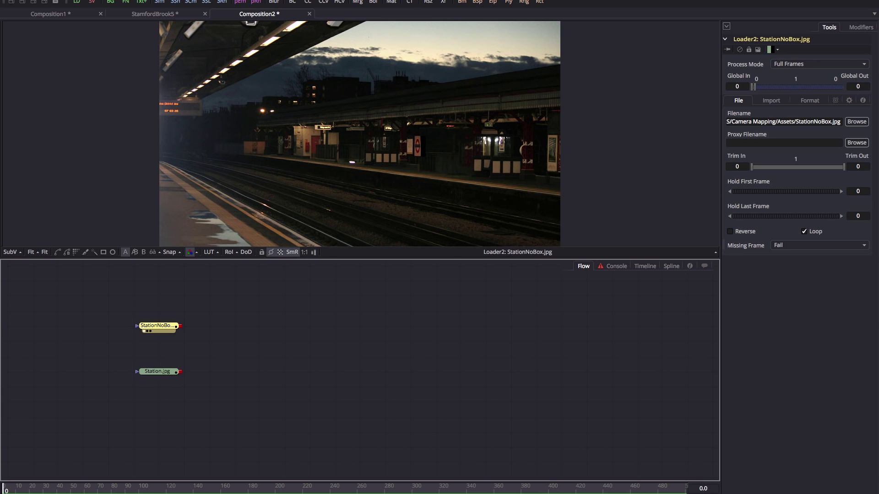
key("ctrl+space")
type("bli")
key("Return")
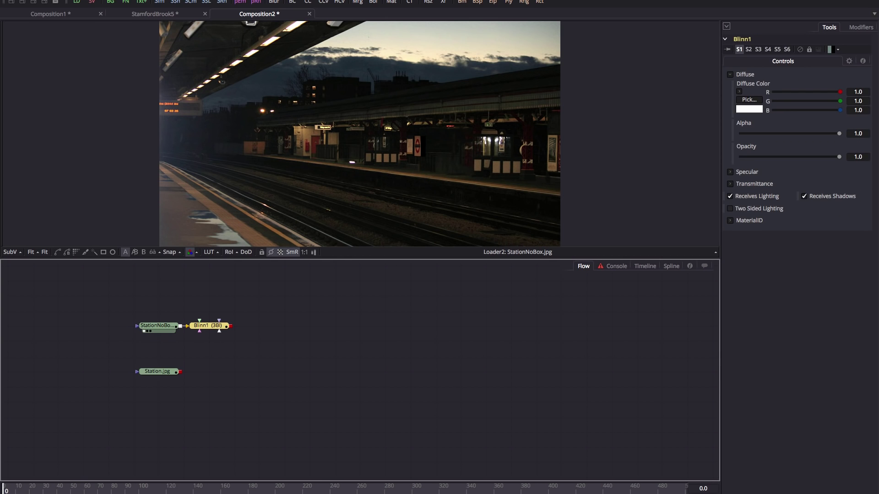
left_click(730, 208)
Add a Shape 3D plane that takes the Blinn material and show it in the viewer
key("shift+space")
type("sha")
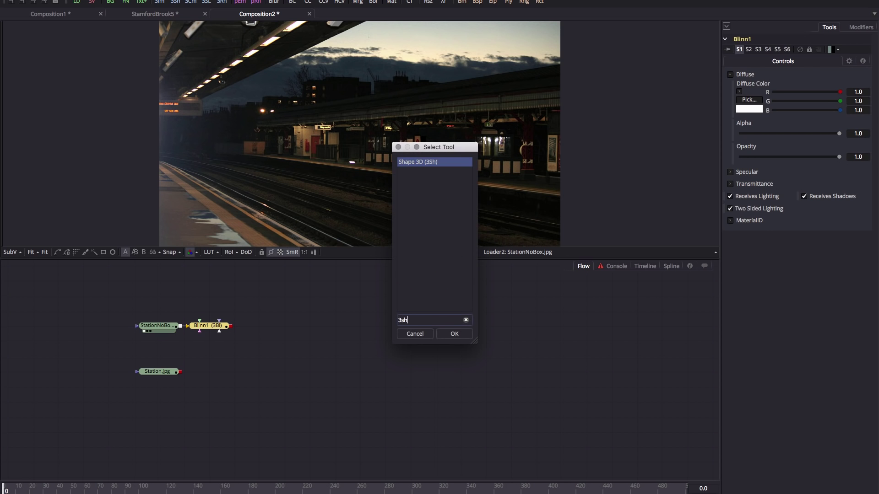
key("Return")
mouse_move(258, 326)
left_mouse_down()
mouse_move(283, 326)
mouse_move(264, 326)
left_mouse_up()
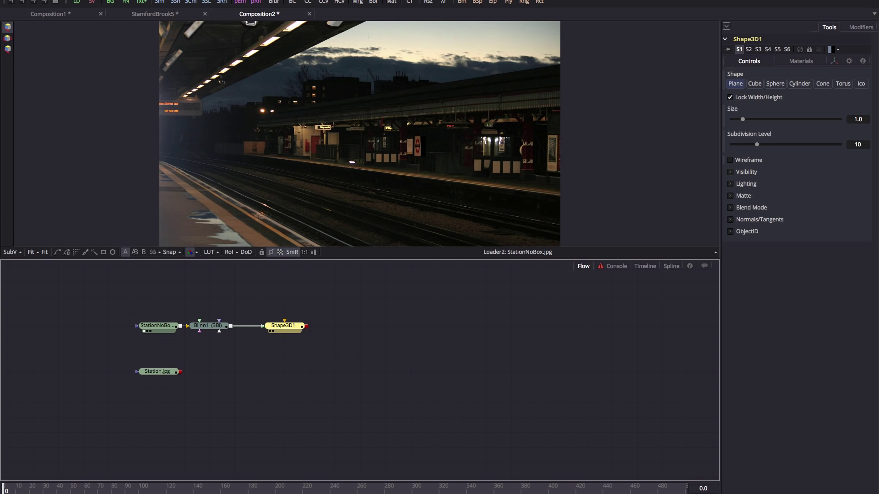
key("1")
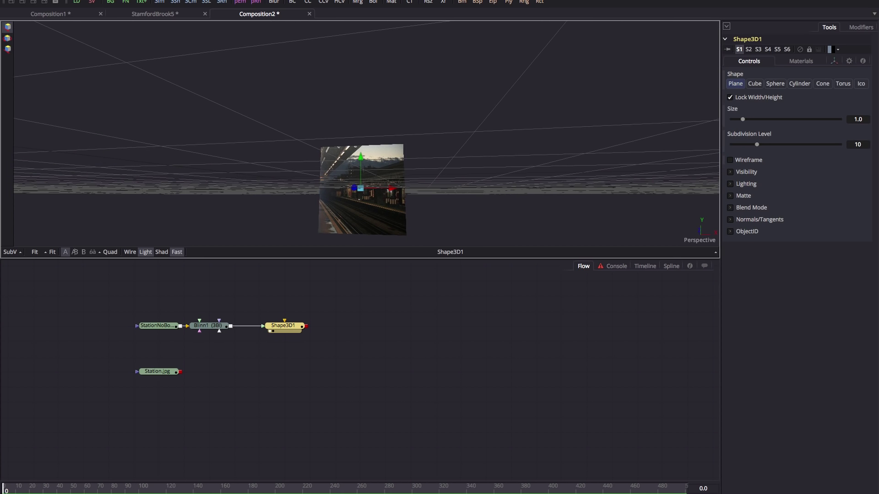
Set the plane's Y Offset to 0.5 and its Y Pivot to -0.5
left_click(833, 61)
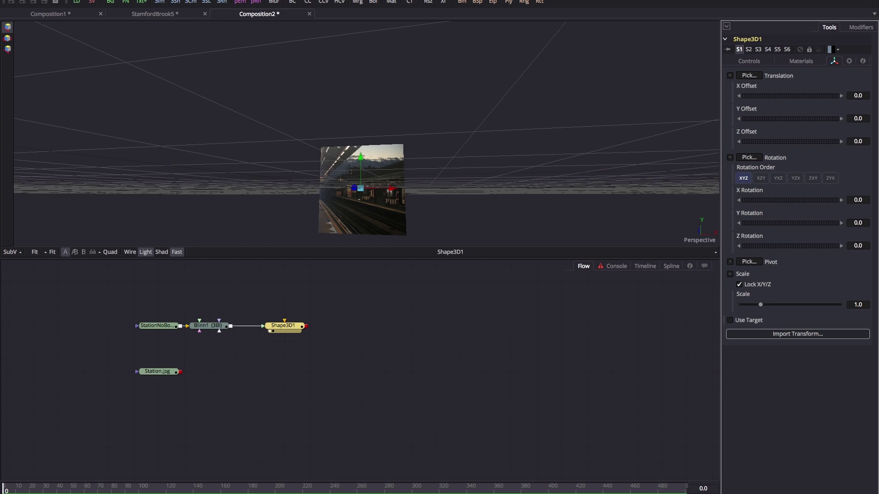
left_click(857, 118)
type("0.5")
key("Return")
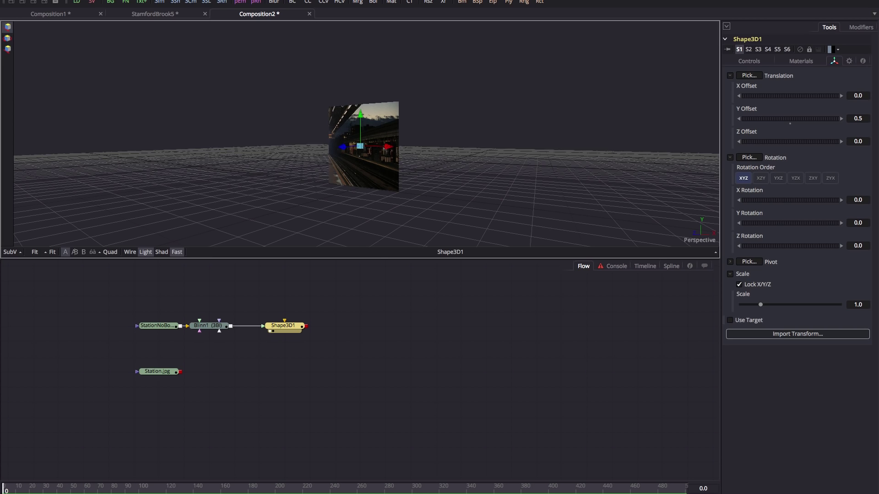
left_click(730, 262)
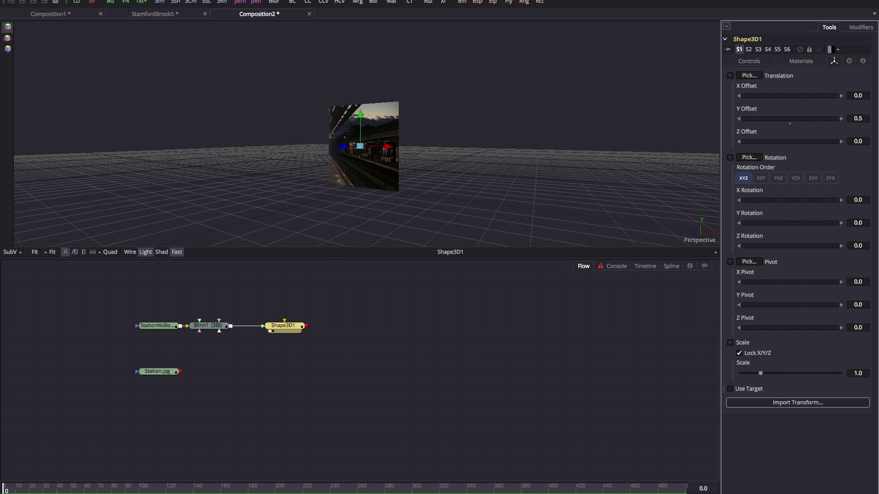
left_click(858, 305)
type("-0.5")
key("Tab")
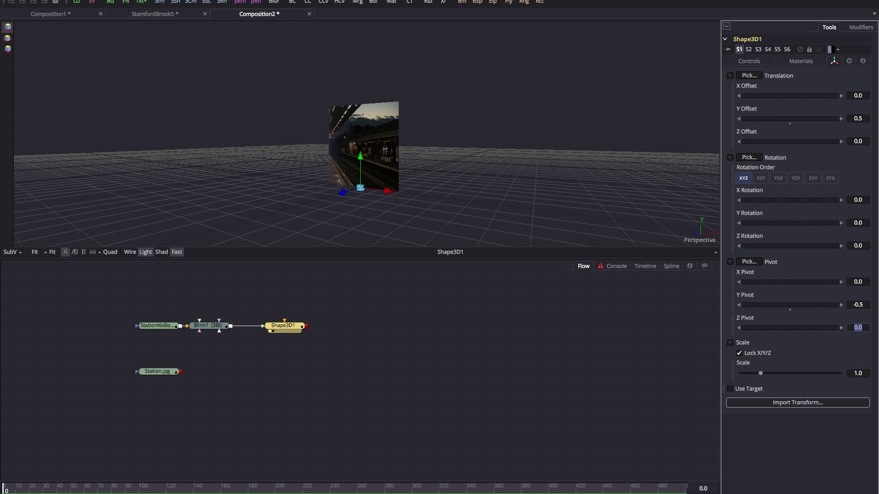
Unlock the plane's X/Y/Z scale and set its X Scale to 10
left_click(738, 353)
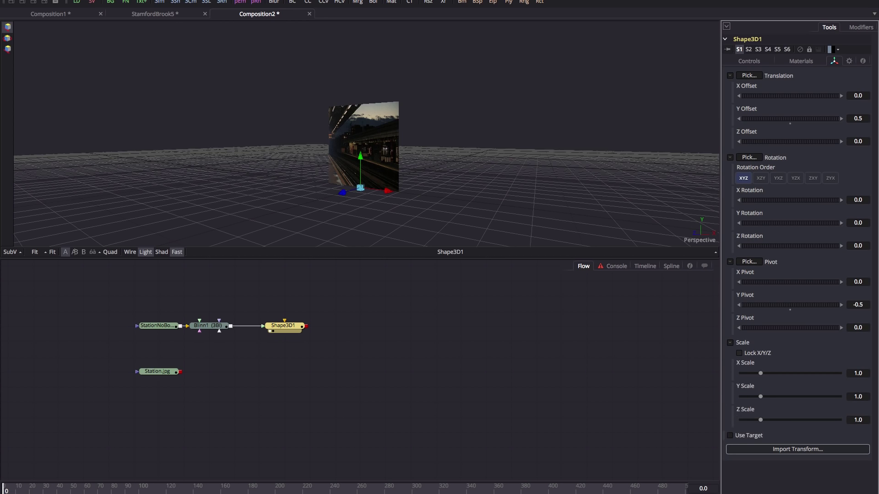
left_click(858, 373)
type("10")
left_click(858, 282)
Add a UV Map 3D node after the plane, show it in the viewer and set its Map Mode to Camera
left_click(282, 329)
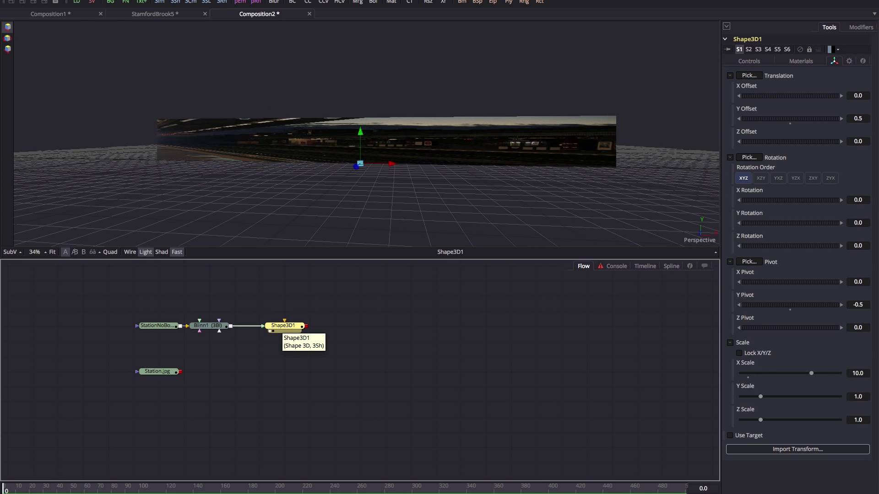
key("ctrl+space")
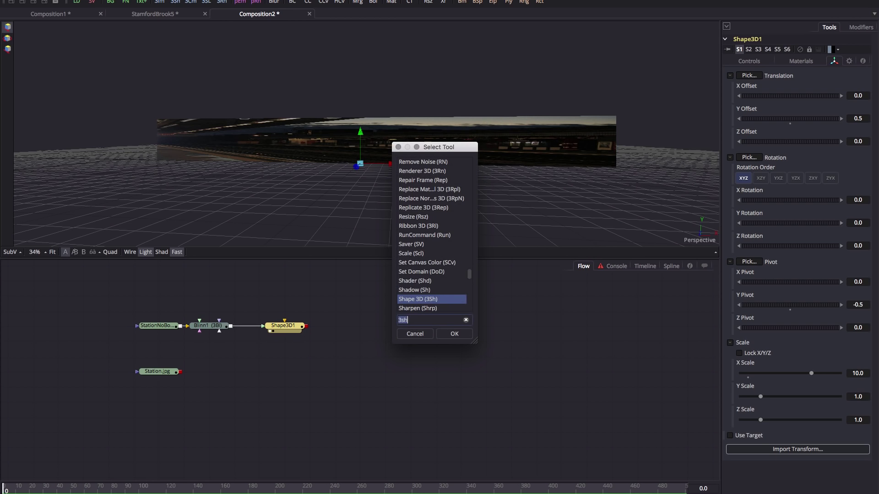
type("3uv")
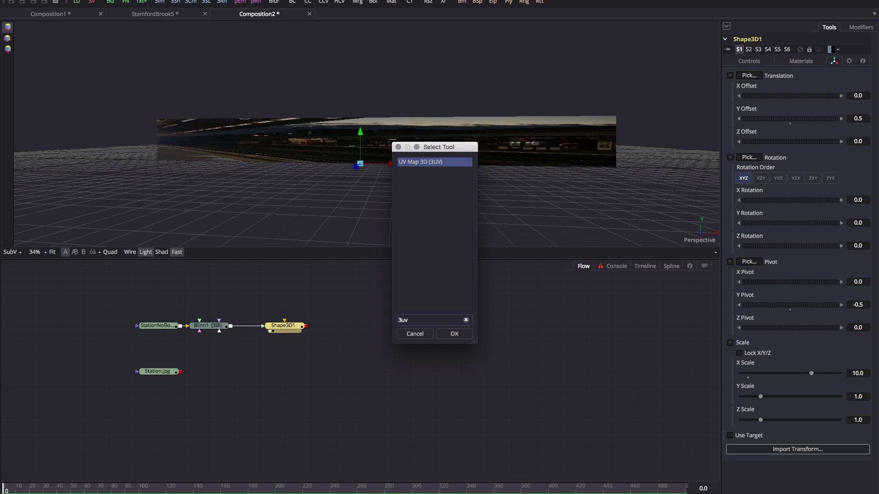
key("Return")
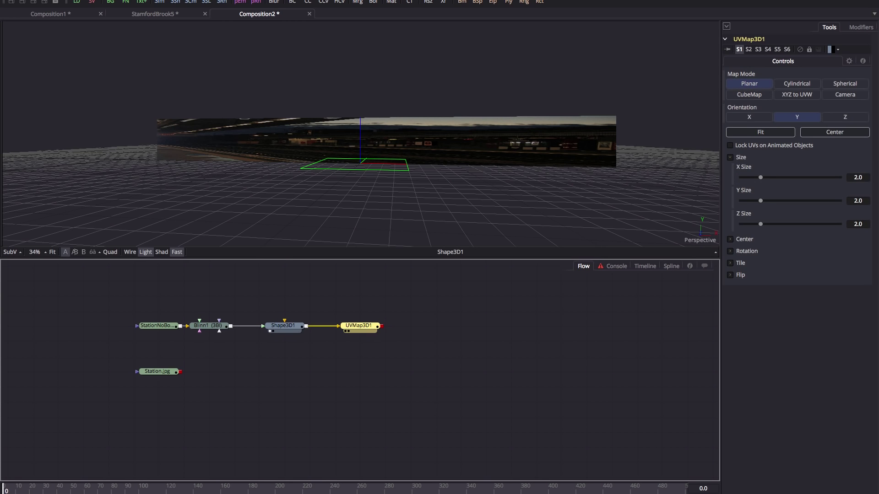
key("1")
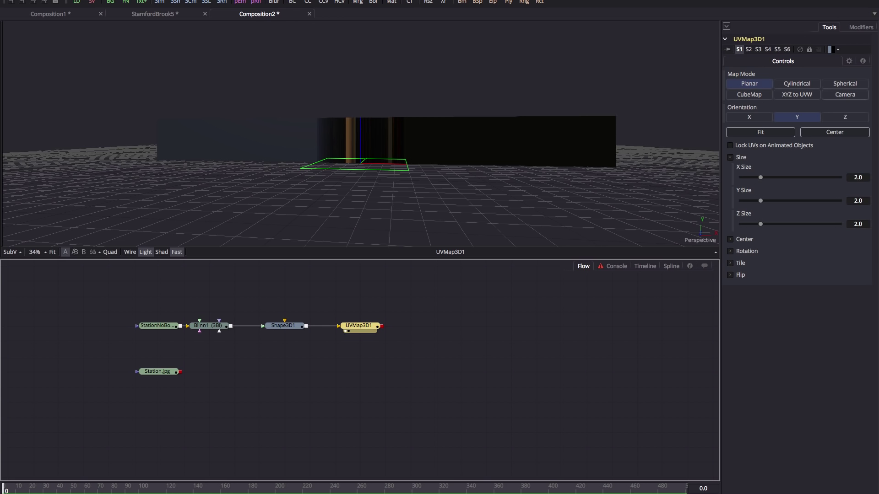
left_click(844, 94)
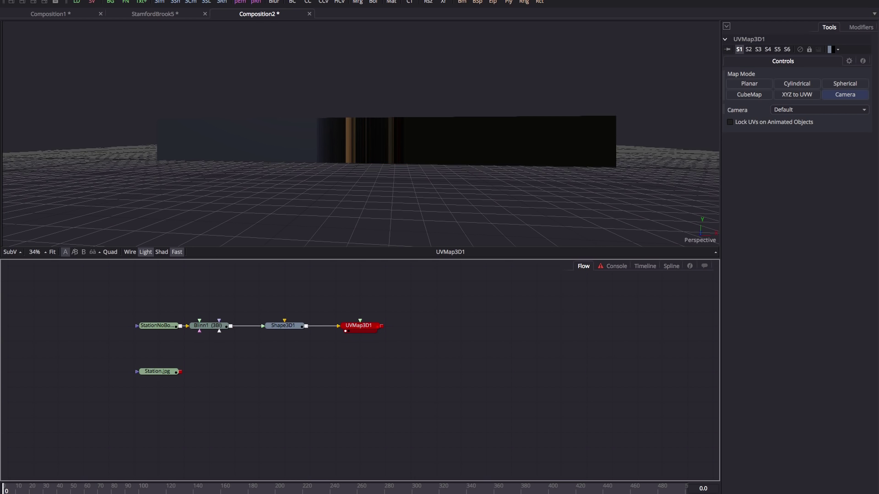
Add a Camera 3D node, connect it to the UV map's camera input and place it directly above that node
key("ctrl+space")
type("3cm")
key("Return")
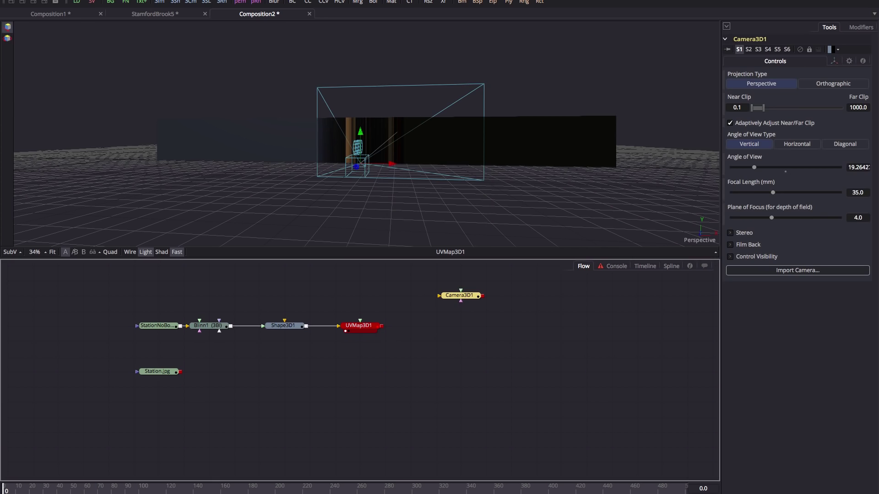
left_click_drag(460, 298, 334, 280)
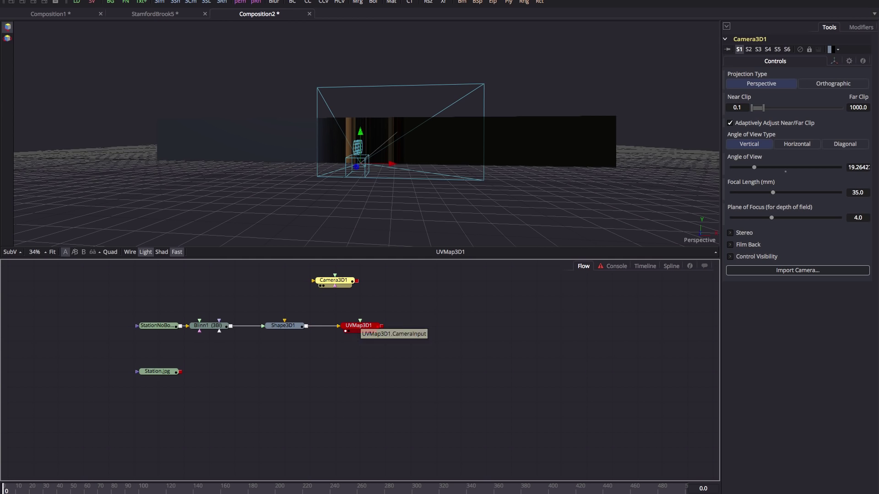
left_click_drag(357, 281, 360, 322)
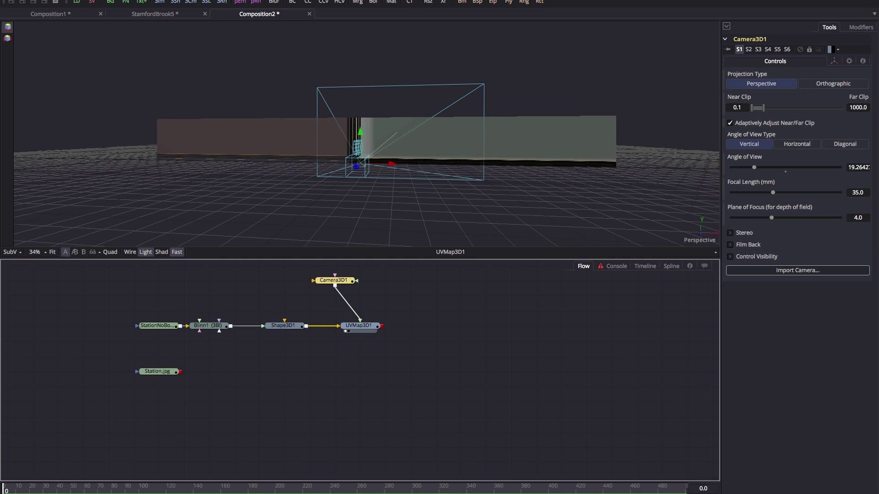
left_click_drag(366, 137, 208, 131)
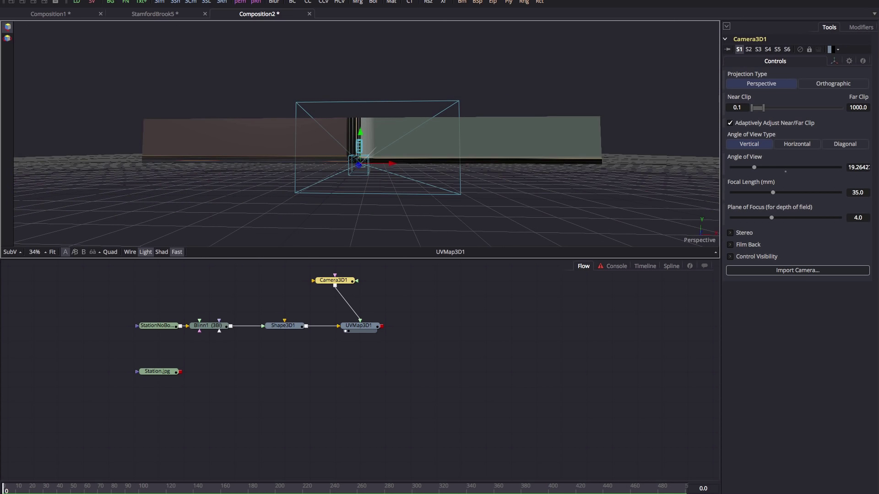
left_click_drag(333, 280, 359, 280)
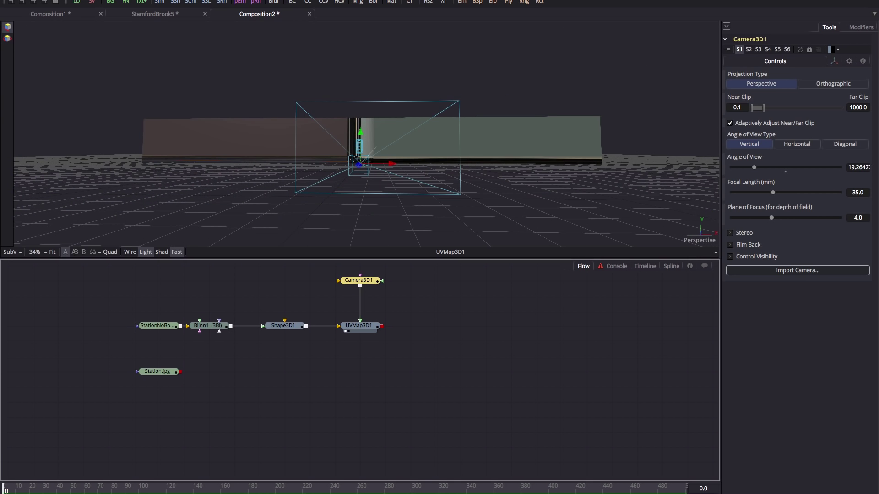
Link the camera's Z Pivot to its Z Offset with the expression -Transform3DOp.Translate.Z
left_click(833, 61)
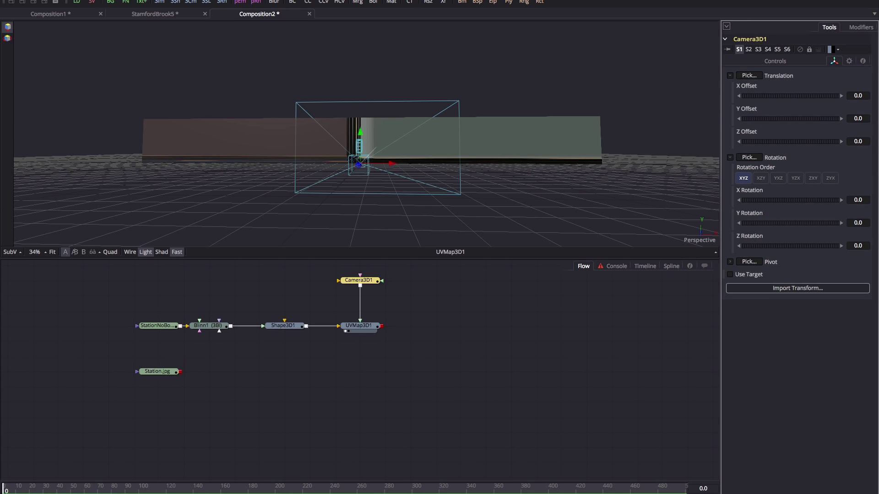
left_click(730, 262)
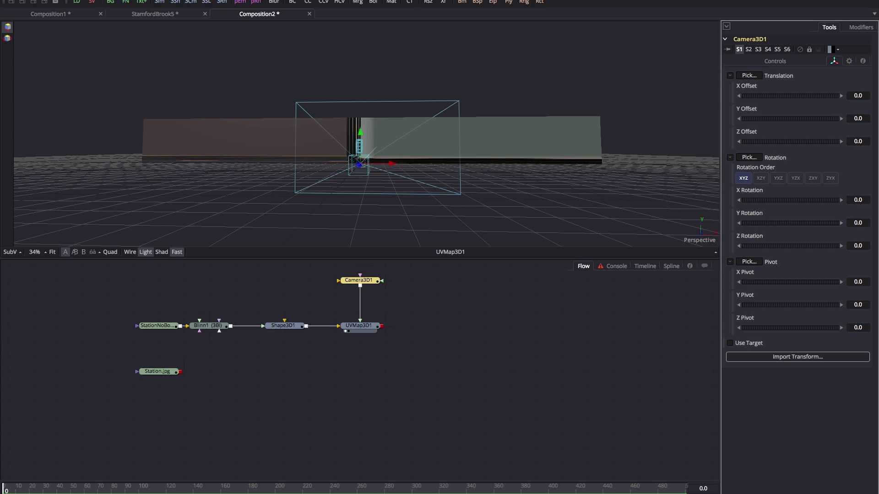
left_click(854, 327)
type("=")
key("Return")
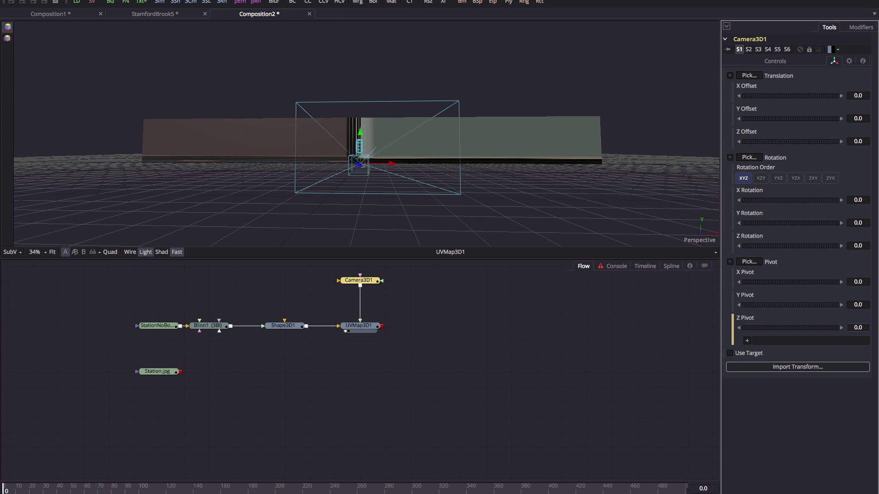
left_click_drag(746, 340, 795, 140)
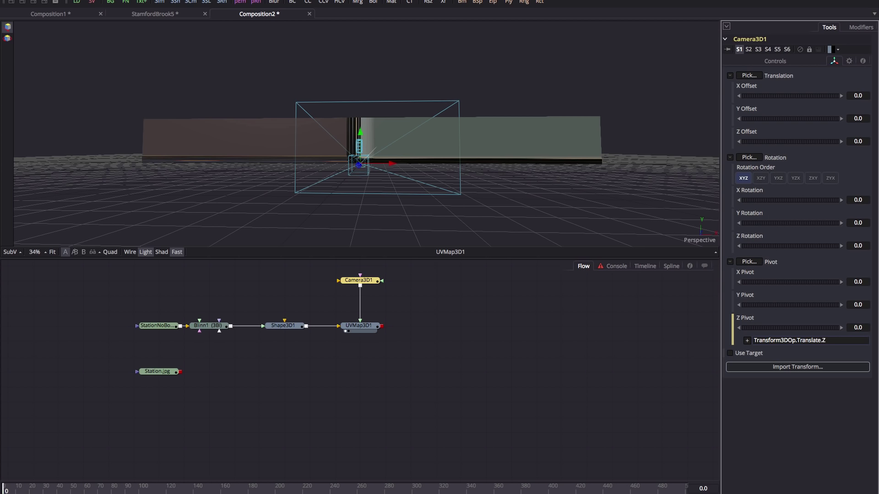
left_click(754, 340)
type("-")
Set the camera's Z Offset to 5
left_click(858, 141)
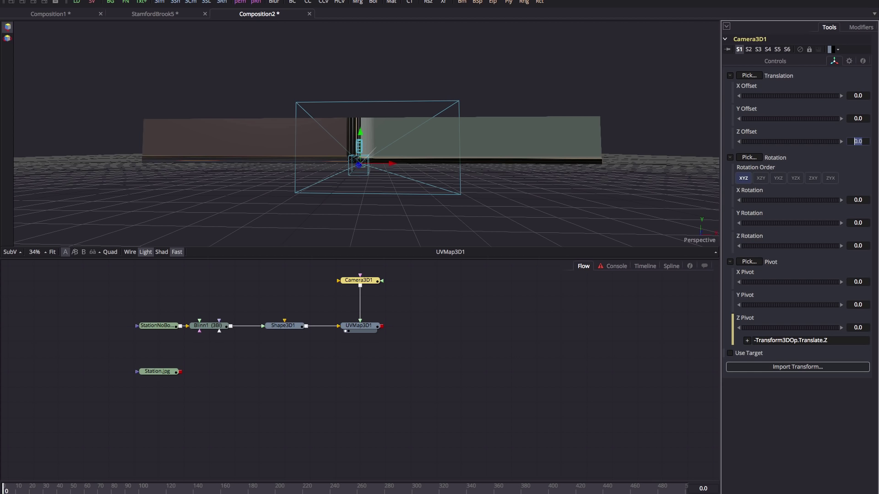
type("5")
key("Return")
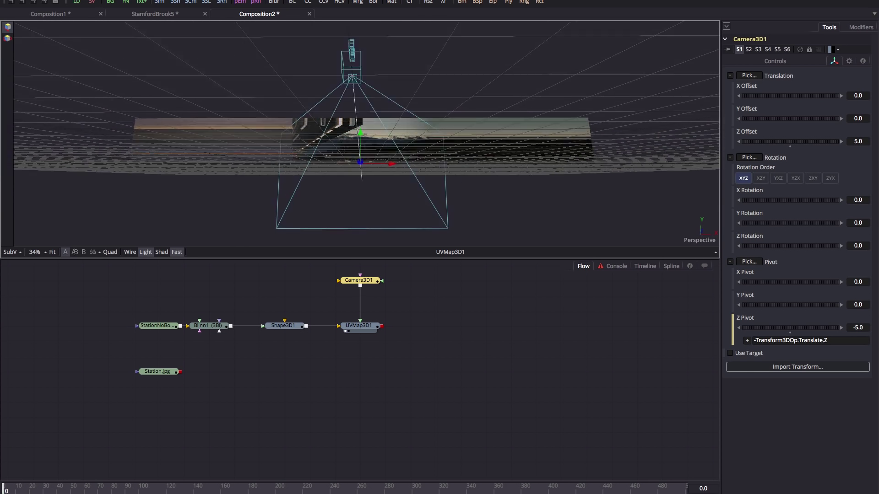
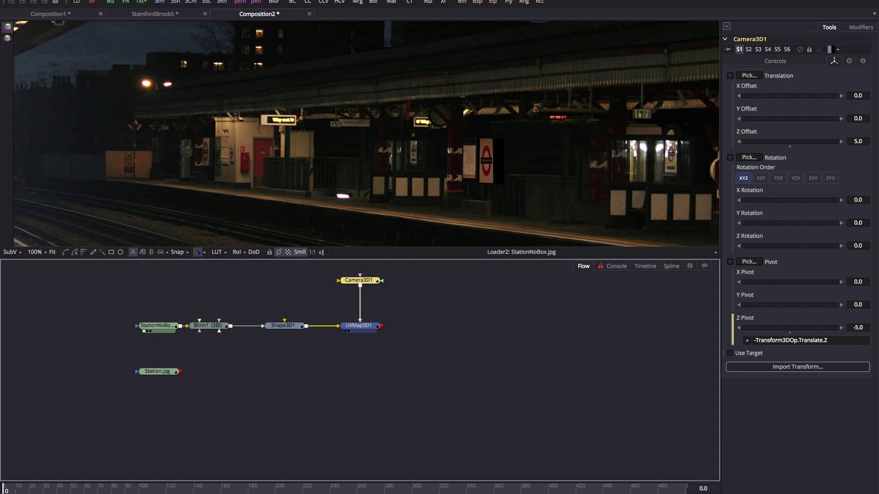
Show the UV map result in the viewer and turn the camera to a Y Rotation of about 43.9
left_click(347, 330)
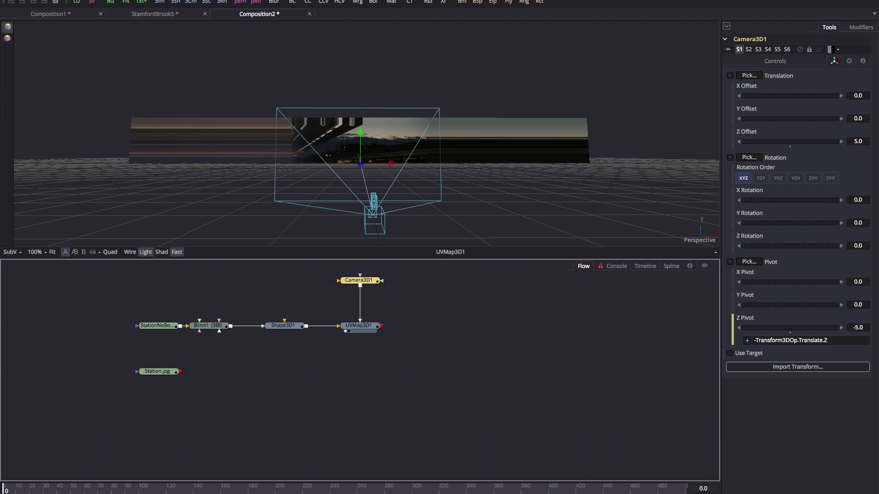
left_click_drag(790, 222, 795, 222)
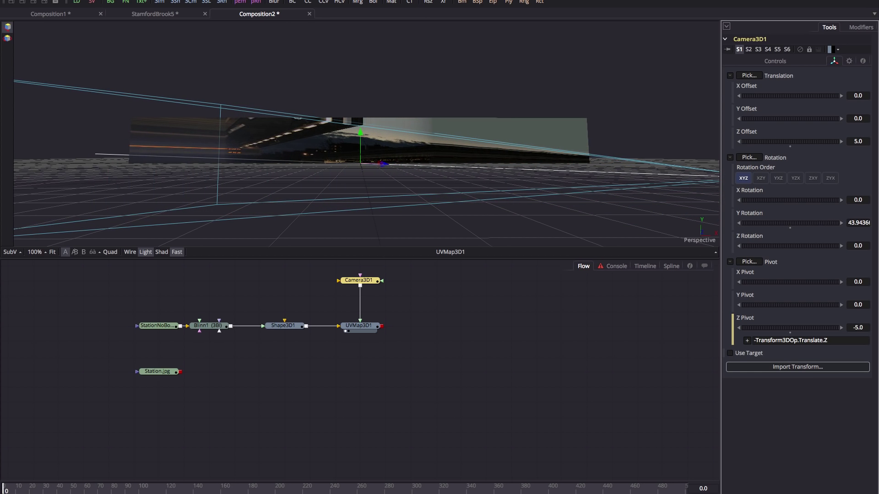
Raise the camera to a Y Offset of about 0.27 and turn it to a Y Rotation of about 68.45
scroll(360, 137, "up", 5)
left_click_drag(360, 183, 360, 45)
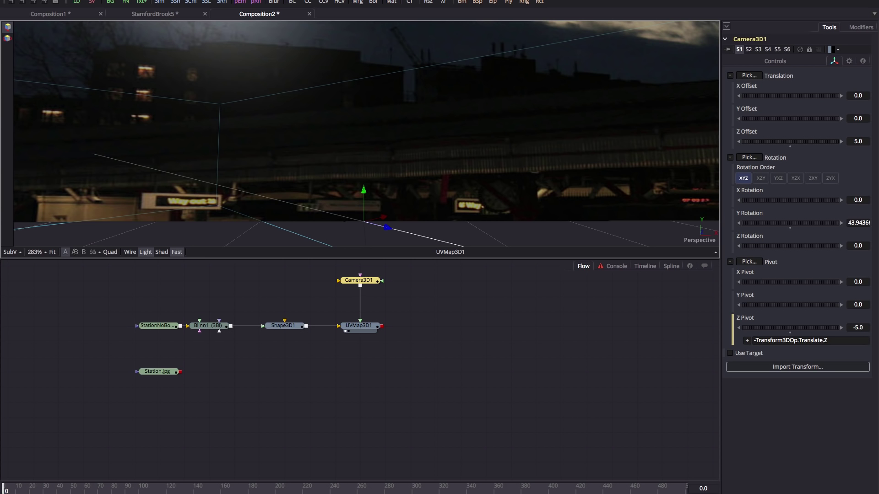
left_click_drag(363, 189, 363, 78)
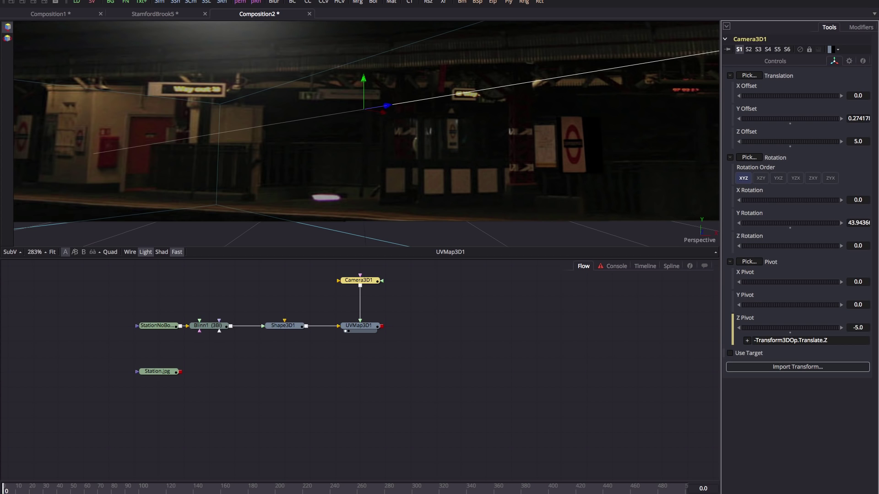
mouse_move(858, 222)
left_mouse_down()
mouse_move(872, 222)
mouse_move(864, 222)
left_mouse_up()
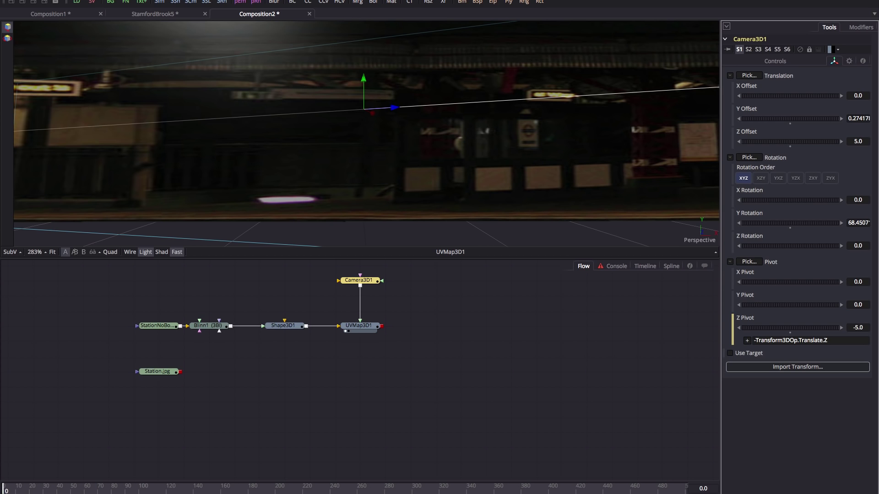
Lower the camera's Y Offset to about 0.265
left_click_drag(858, 118, 858, 119)
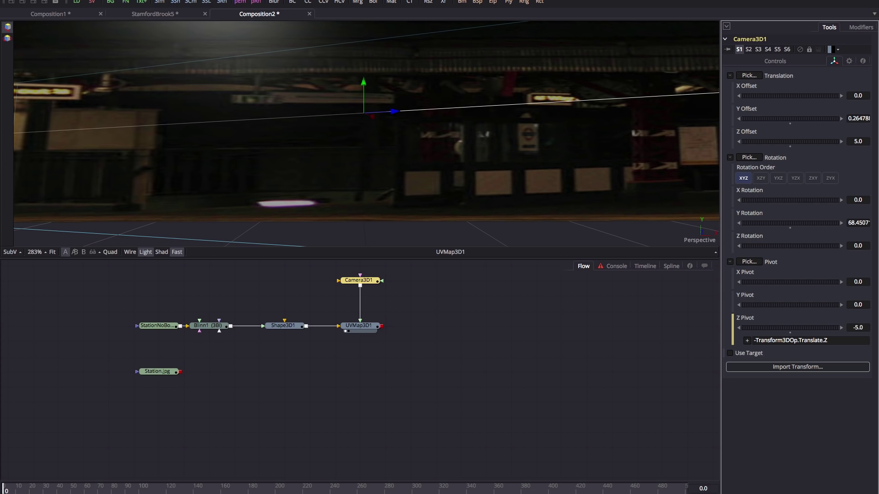
Set the Shape3D1 plane's X Offset to -2.5 and reduce its Y Scale to about 0.54
left_click(283, 325)
key("ctrl+f")
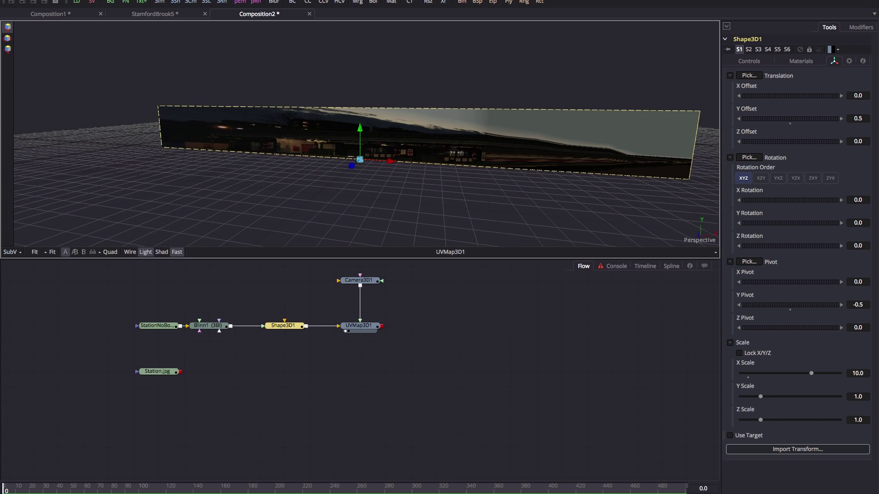
left_click(283, 326)
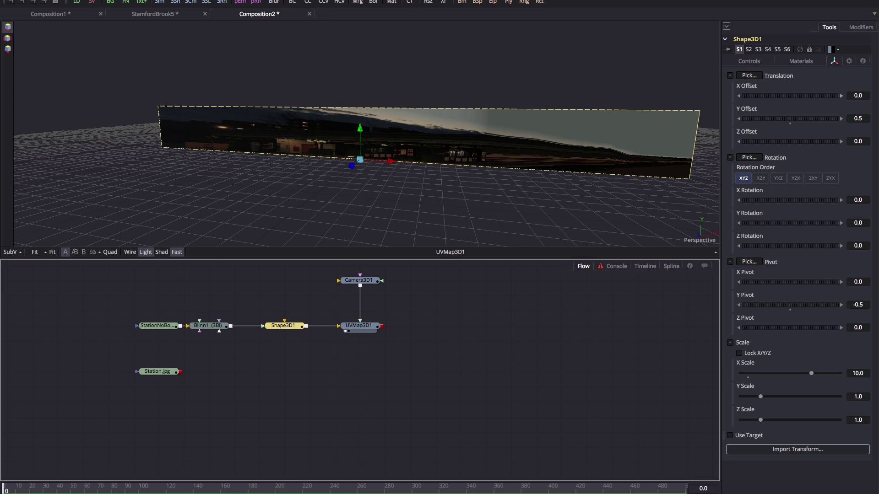
left_click(857, 96)
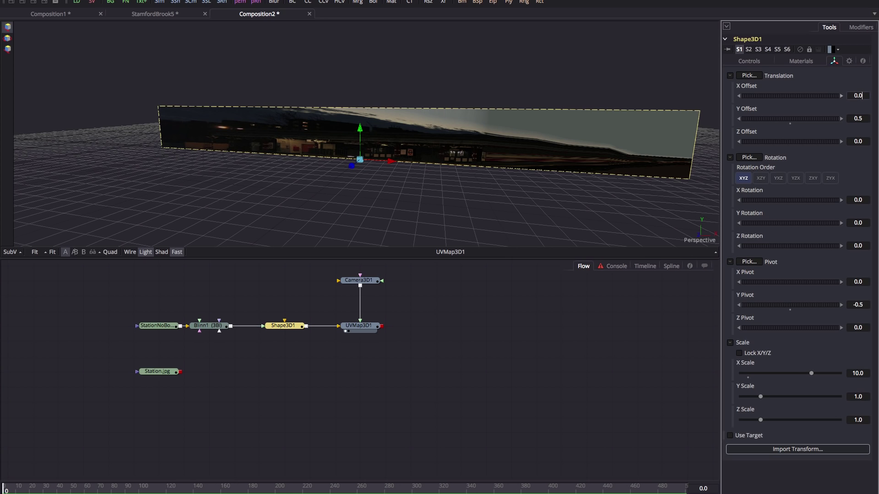
key("BackSpace")
type("-2.5")
key("Tab")
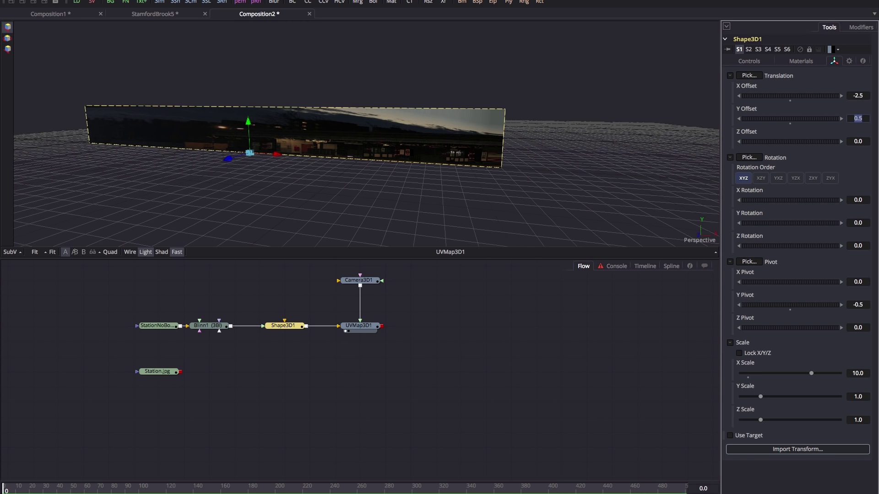
scroll(366, 133, "up", 10)
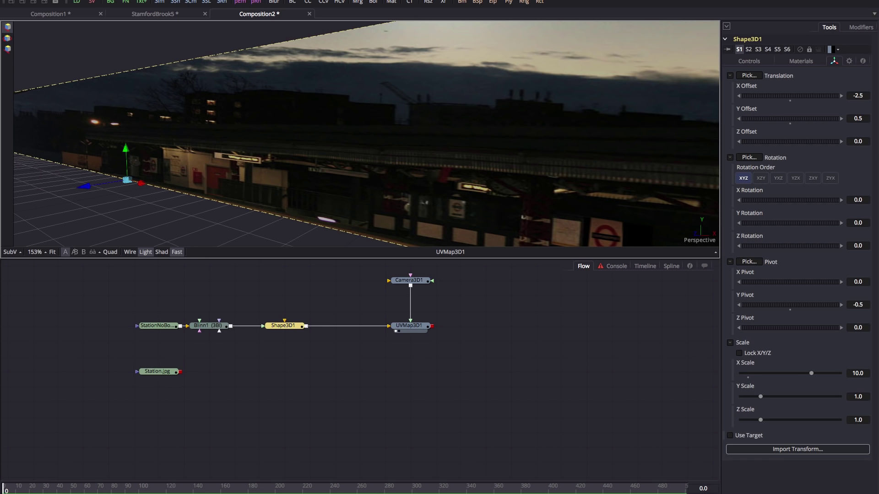
left_click_drag(760, 396, 751, 396)
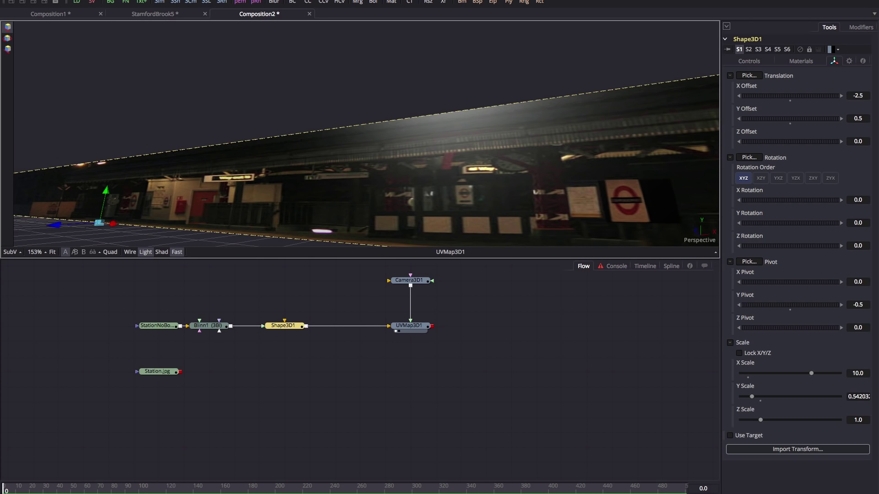
Set the Blinn1 material's Specular Intensity to 0
left_click(209, 325)
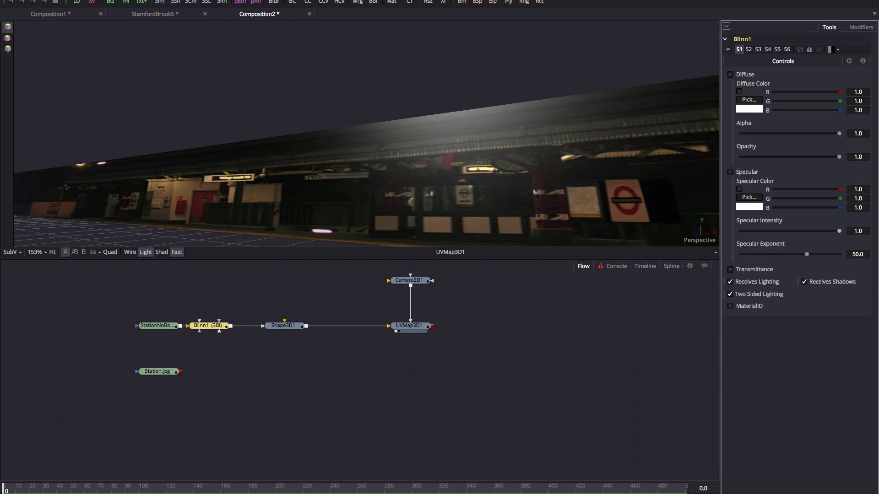
left_click_drag(838, 230, 741, 231)
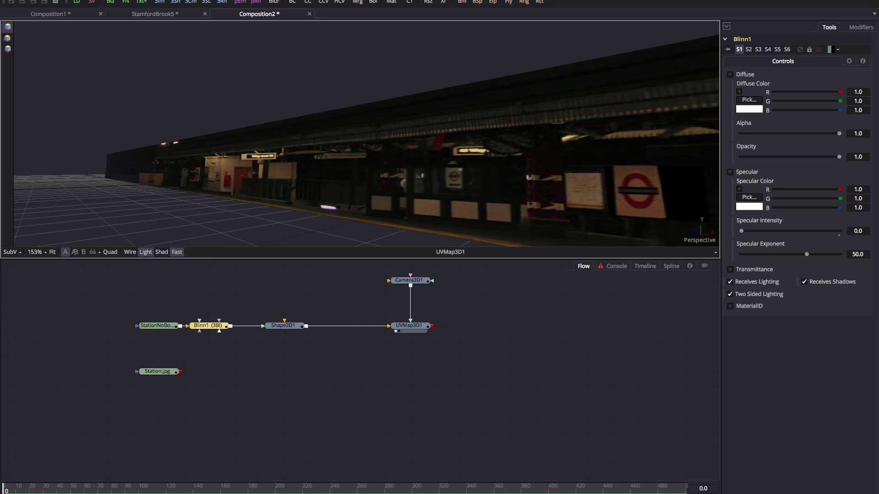
Duplicate the Shape3D1 plane and connect the Blinn1 material to the copy
left_click(283, 326)
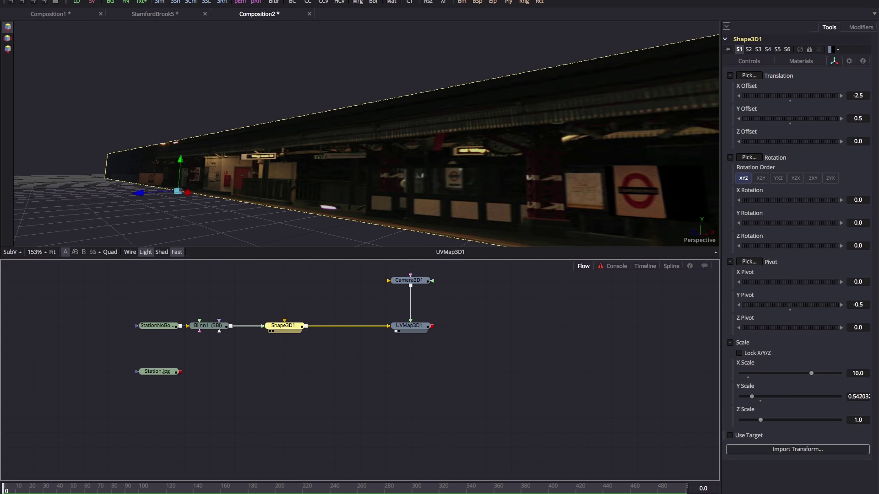
key("ctrl+v")
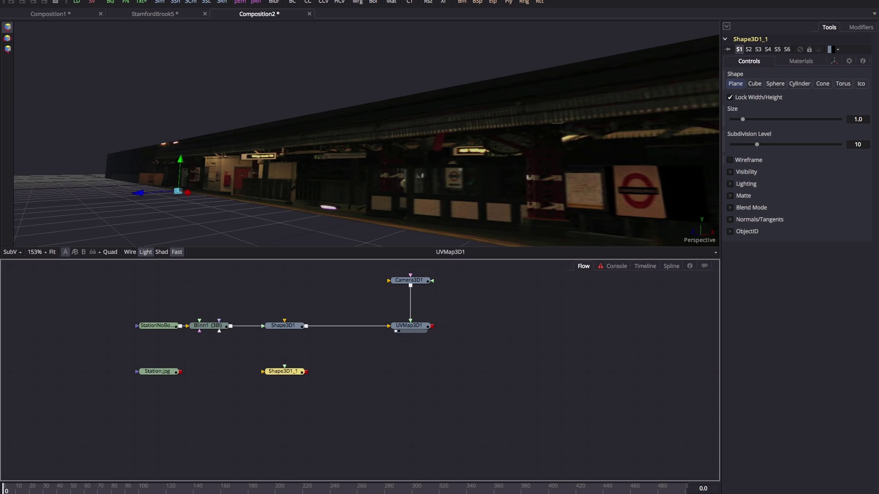
left_click_drag(230, 326, 263, 372)
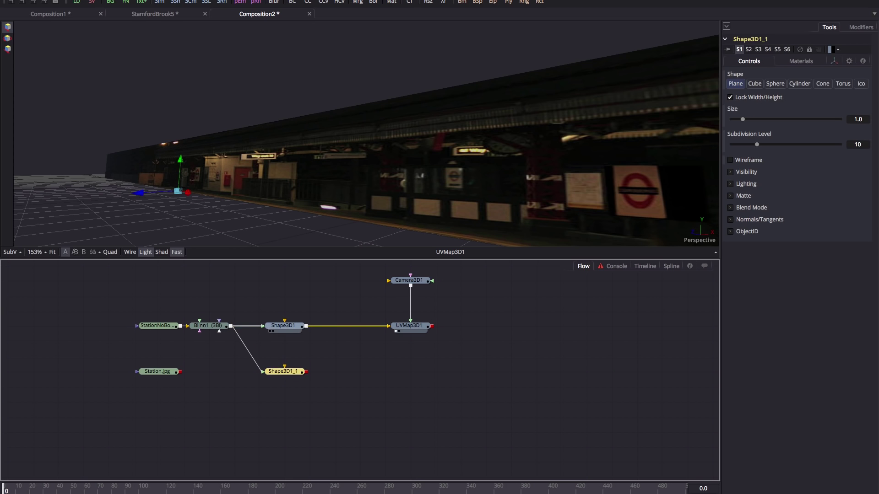
Add a Merge3D node between Shape3D1 and the UV map, and connect the copied plane into it
left_click(283, 325)
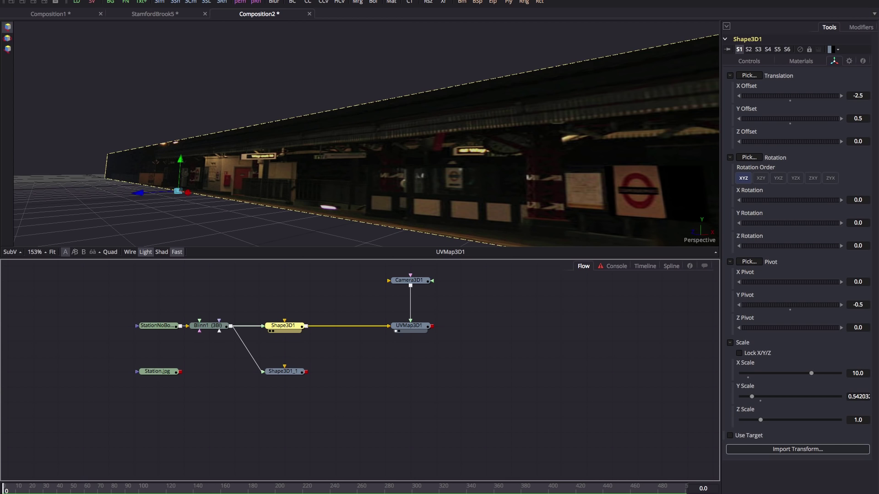
key("shift+space")
type("3mg")
key("Return")
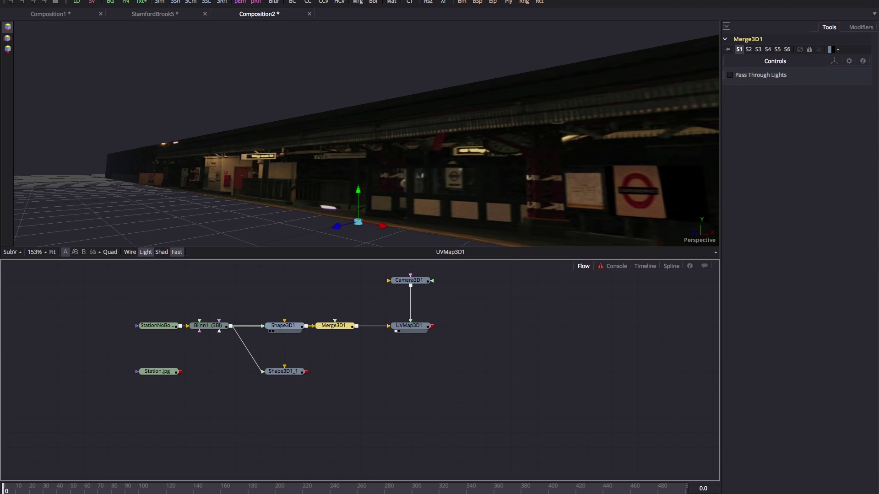
left_click_drag(305, 372, 335, 331)
left_click(283, 372)
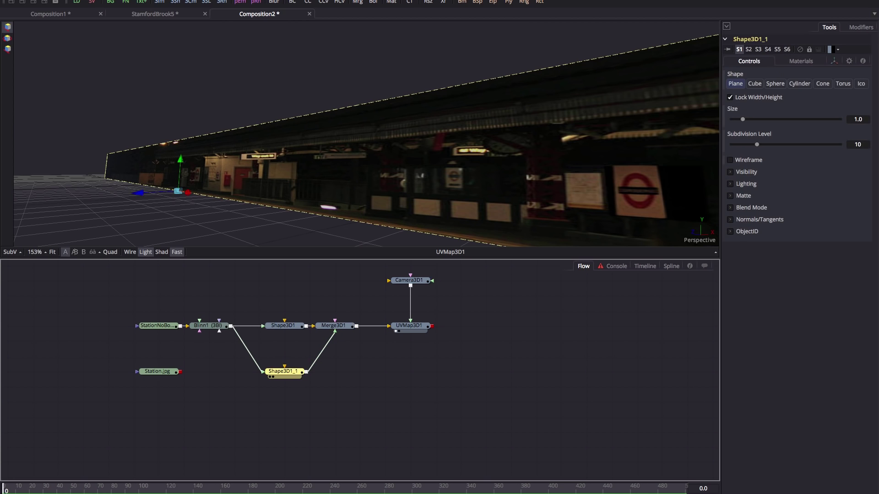
Rename the original plane as RearWall and its copy as RearPlatform
left_click(283, 325)
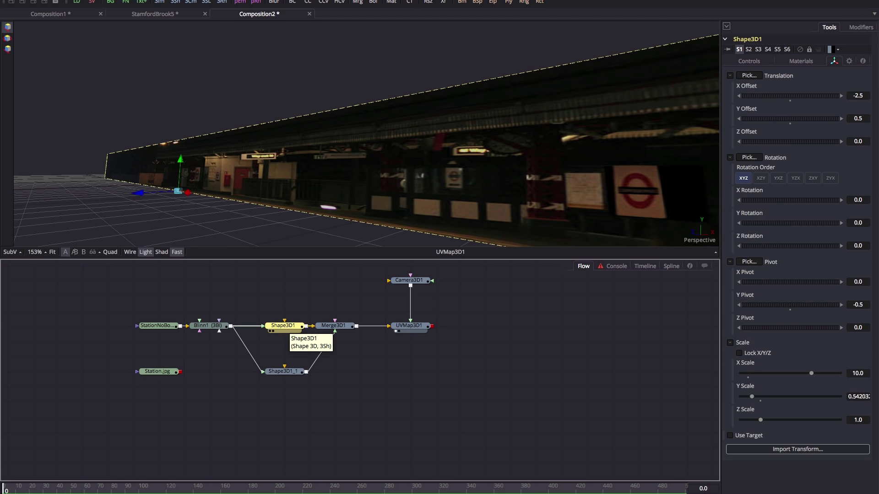
key("F2")
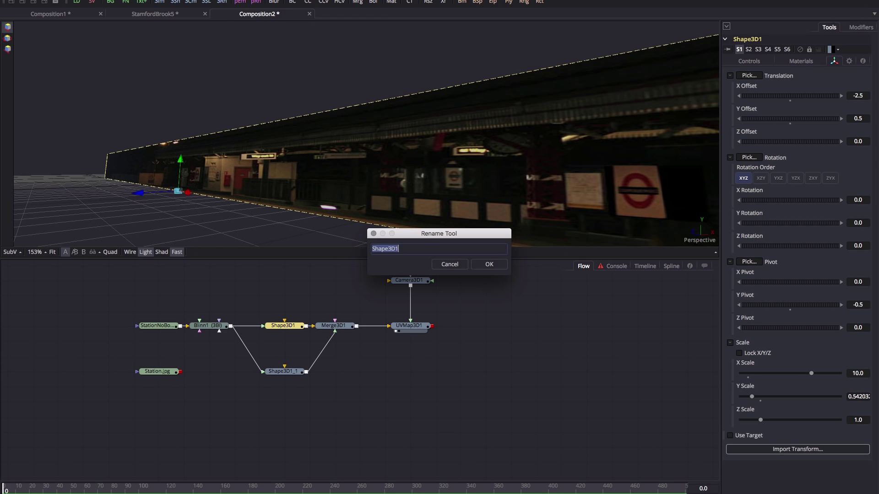
type("RearWall")
key("Return")
left_click(283, 372)
key("F2")
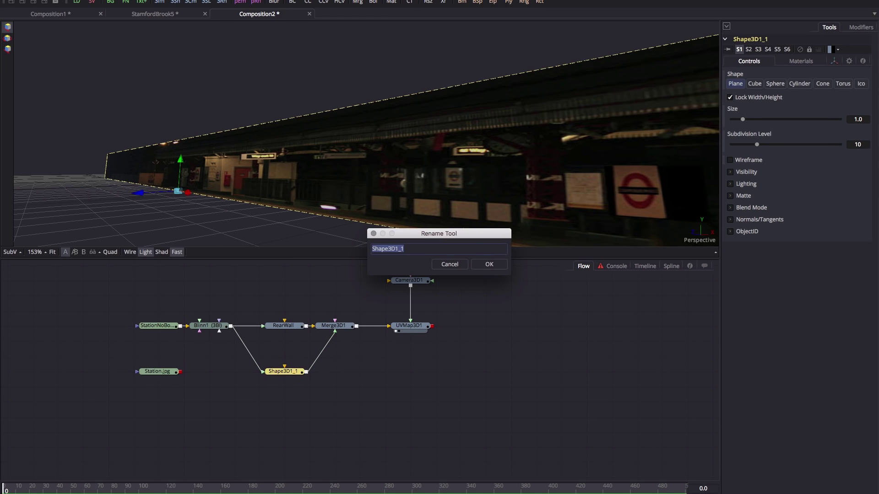
type("RearPlatform")
key("Return")
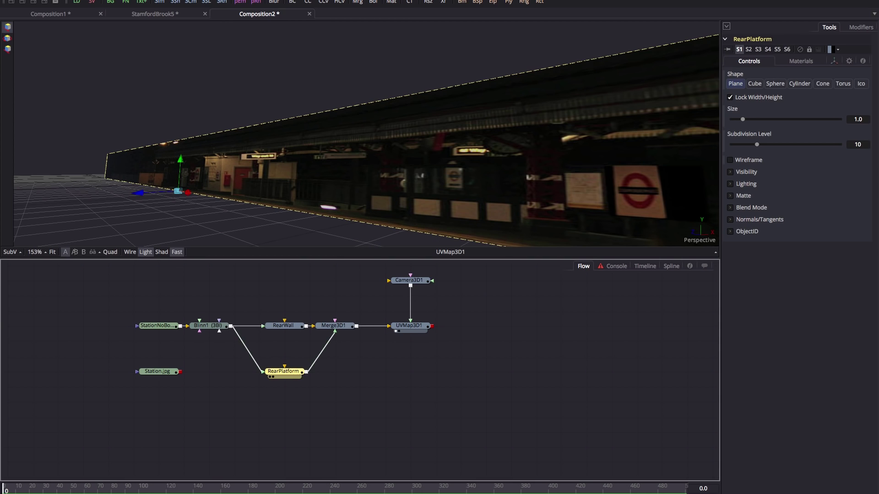
Lay the RearPlatform plane flat with an X Rotation of 90
left_click(834, 60)
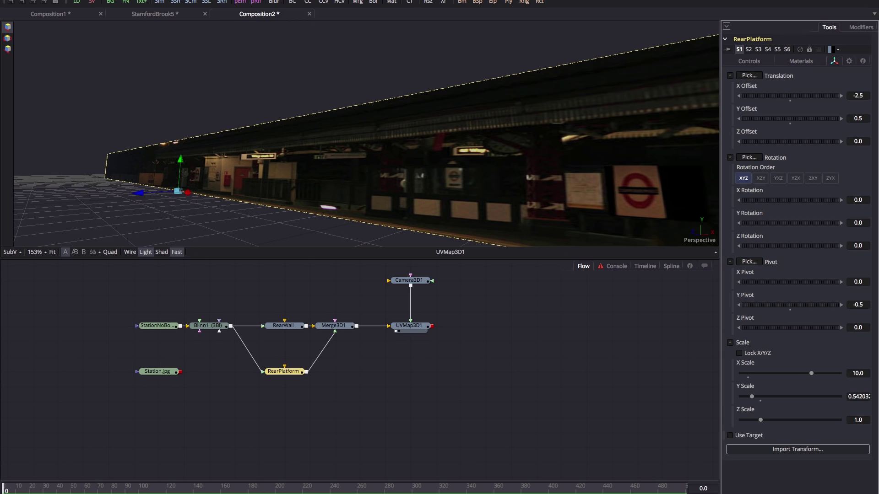
left_click(858, 200)
type("90")
key("Return")
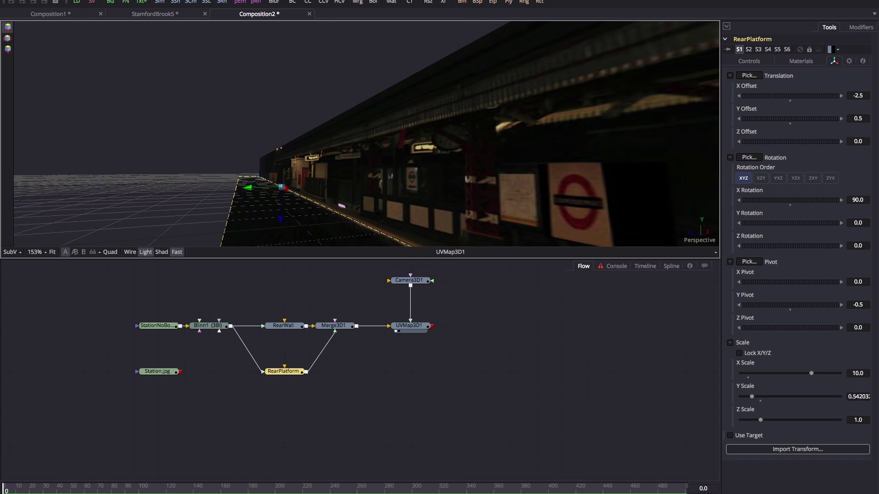
Lower the camera to a Y Offset of about 0.227 and reduce the RearPlatform plane's Y Scale to about 0.27
left_click(408, 280)
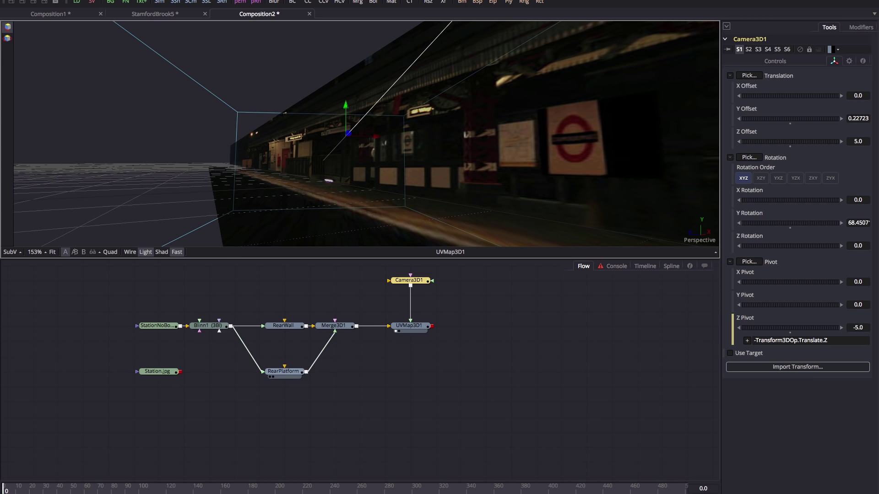
left_click(283, 371)
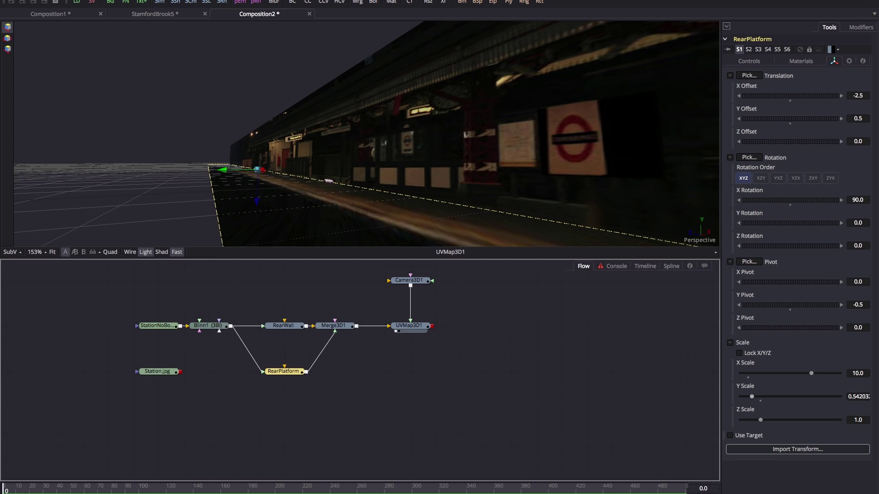
left_click_drag(752, 396, 746, 396)
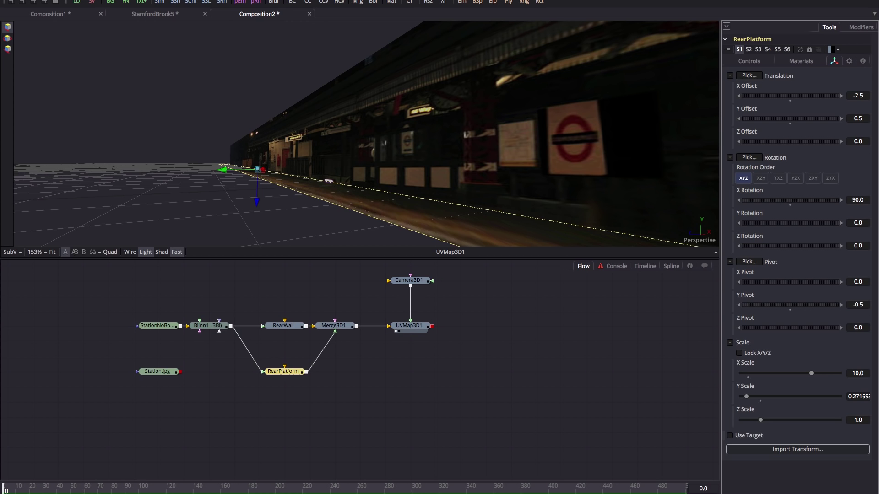
Duplicate the RearPlatform plane, connect the copy between Blinn1 and Merge3D1, and rename it Drop
key("ctrl+v")
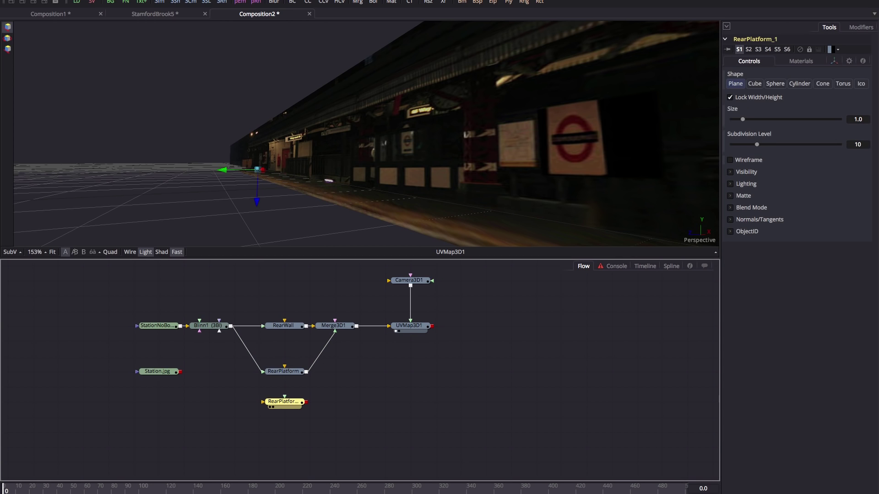
mouse_move(231, 326)
left_mouse_down()
mouse_move(262, 402)
mouse_move(345, 330)
left_mouse_up()
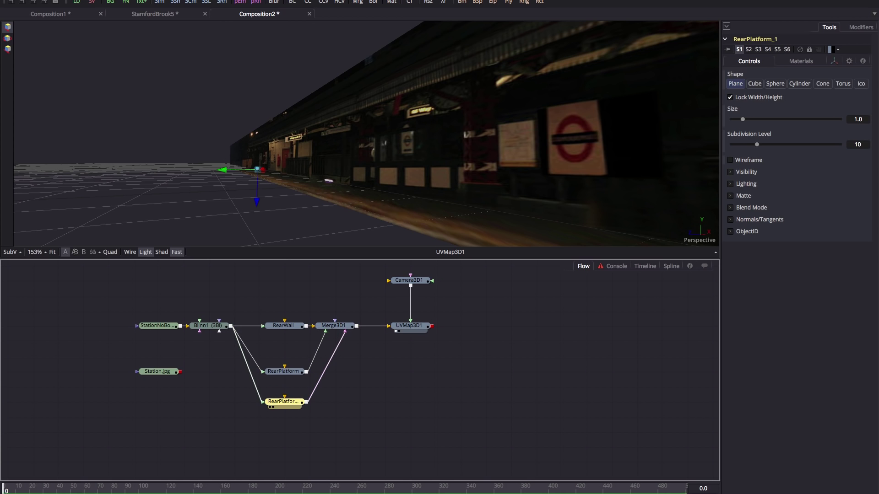
key("F2")
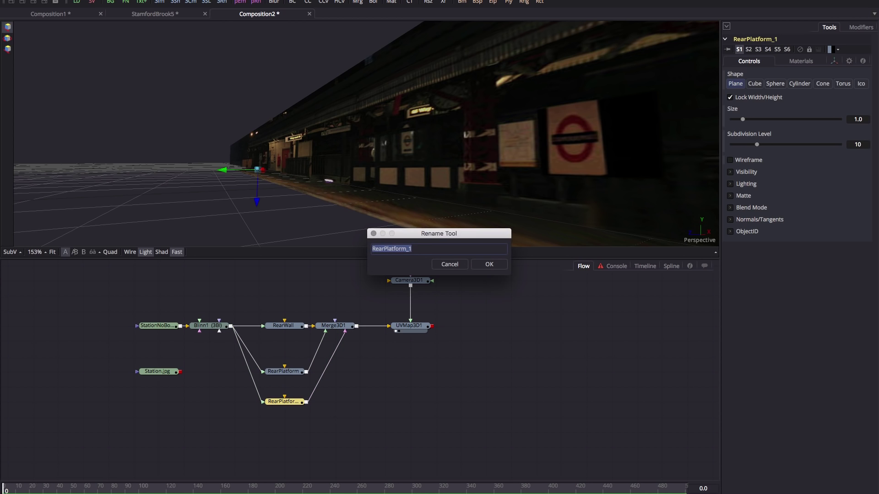
type("Drop")
key("Return")
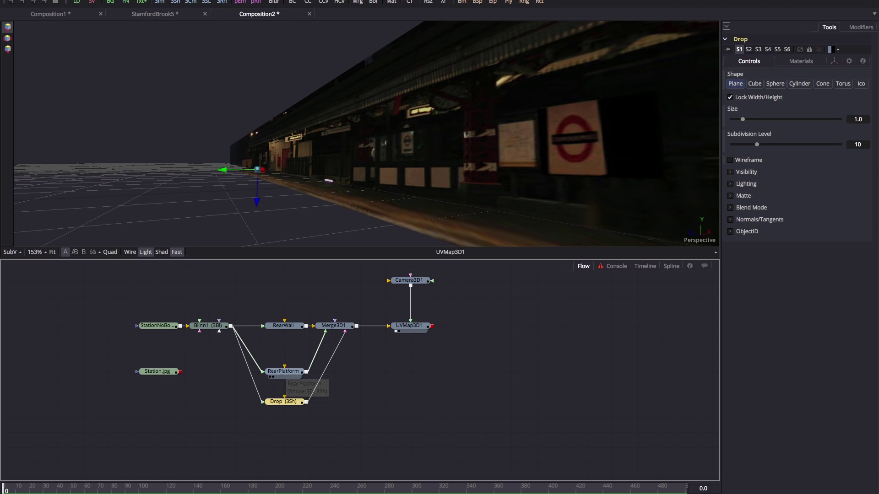
Copy the RearPlatform plane's Y Scale value, about 0.27, into the Drop plane's Z Offset
left_click(284, 371)
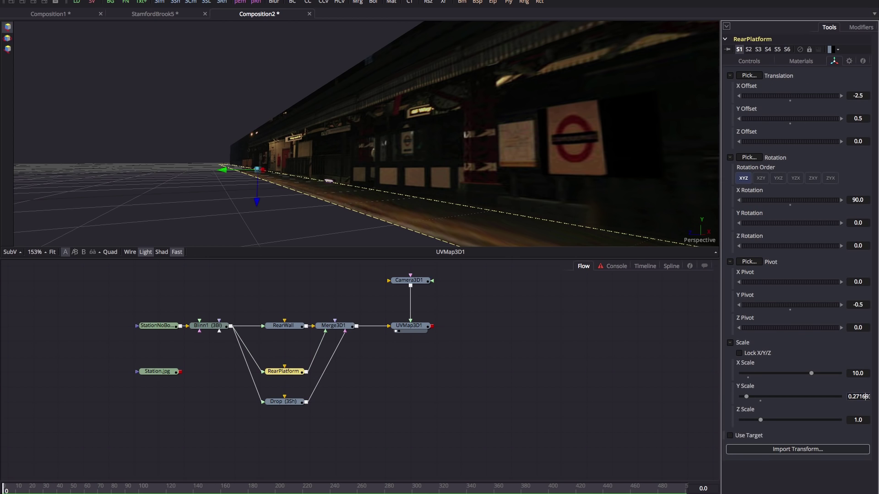
left_click(857, 396)
left_click(284, 401)
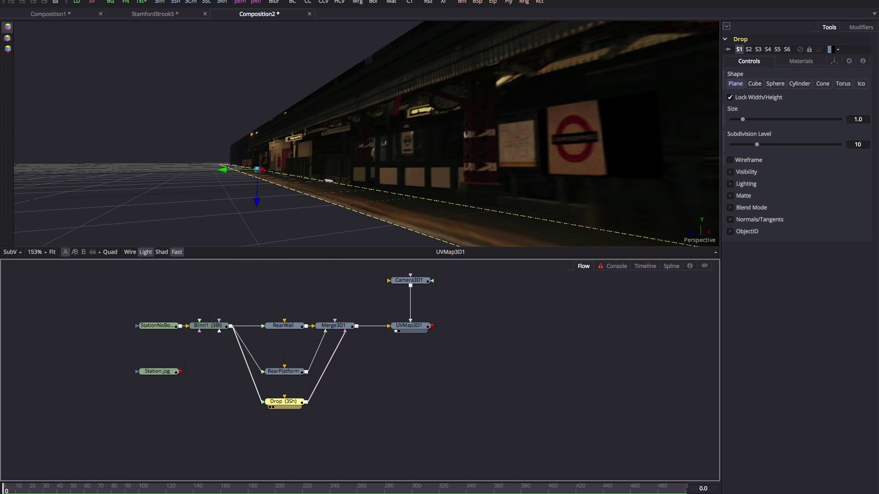
left_click(834, 60)
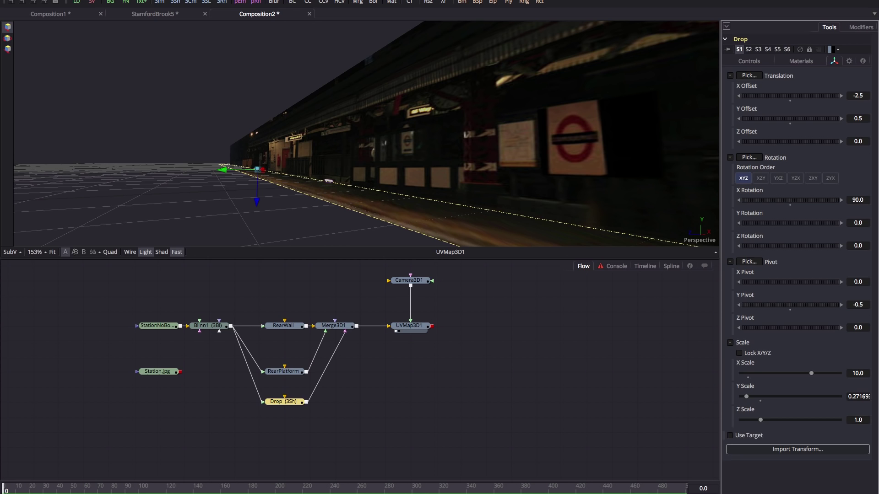
left_click(857, 141)
type("0697674")
key("Tab")
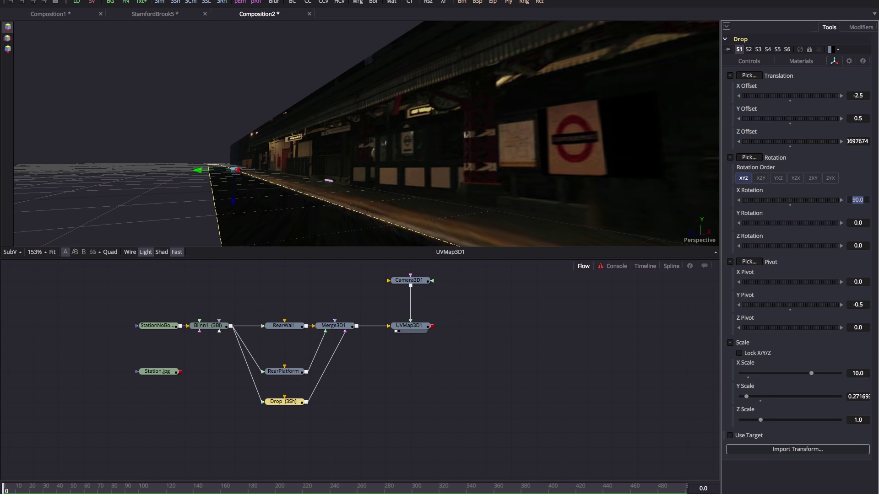
Turn the Drop plane to an X Rotation of 180 and reduce its Y Scale to about 0.098
type("180")
key("Tab")
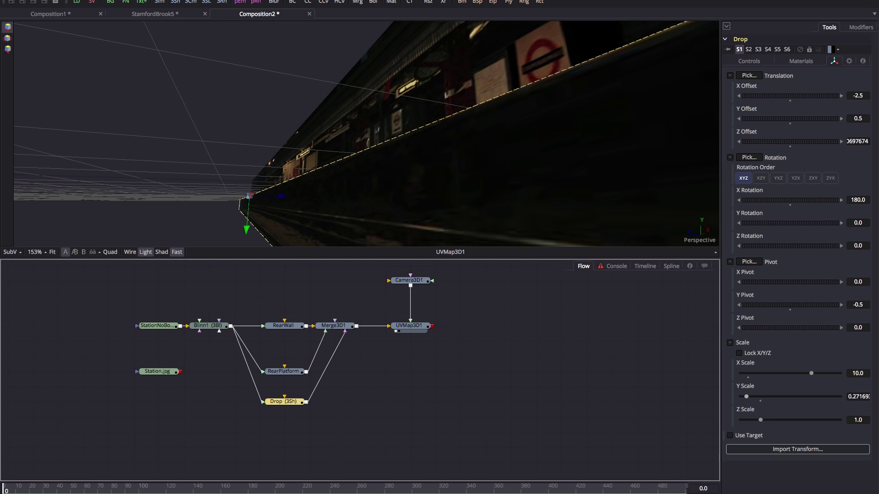
left_click_drag(746, 396, 743, 396)
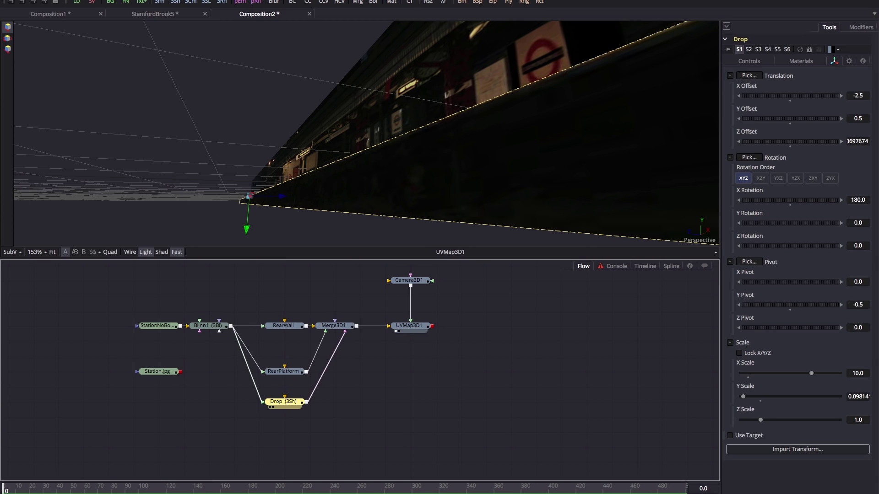
Duplicate the Drop plane, connect the copy to Merge3D1, and rename it Rails
key("ctrl+c")
key("ctrl+v")
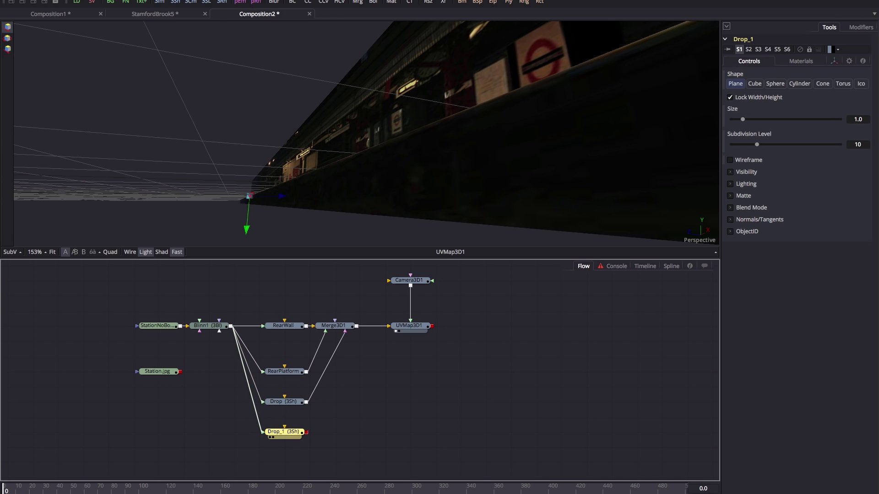
left_click_drag(306, 432, 348, 331)
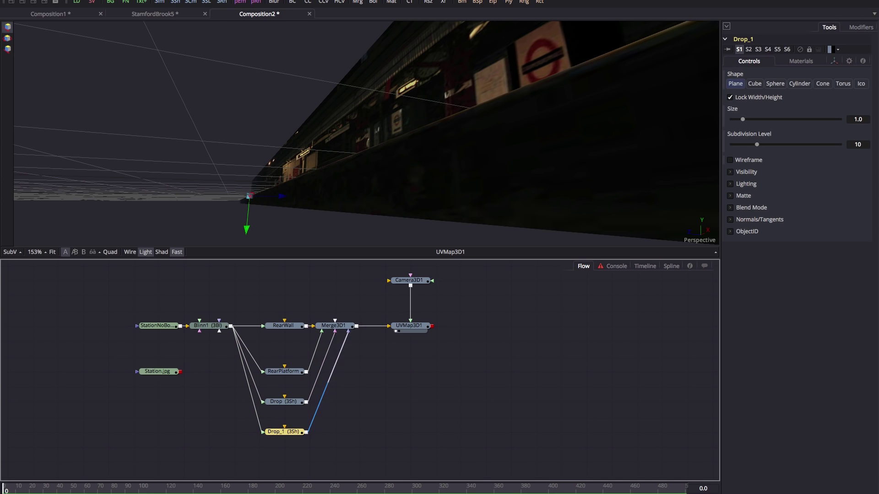
key("F2")
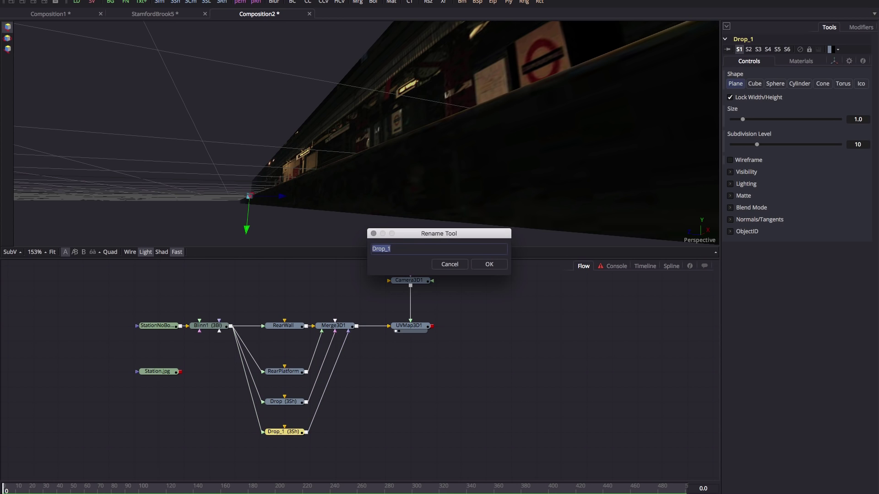
type("Rails")
key("Return")
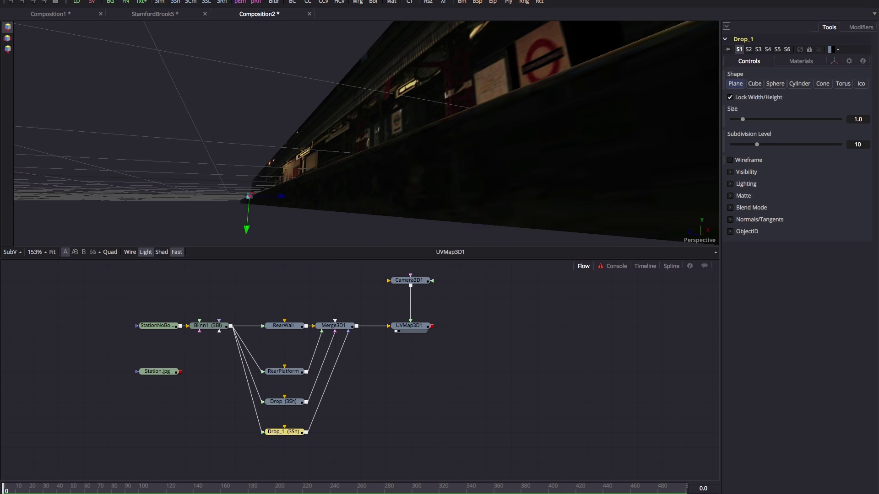
Copy the Drop plane's Y Scale value, about 0.098, and subtract it from the Rails plane's Y Offset
left_click(284, 402)
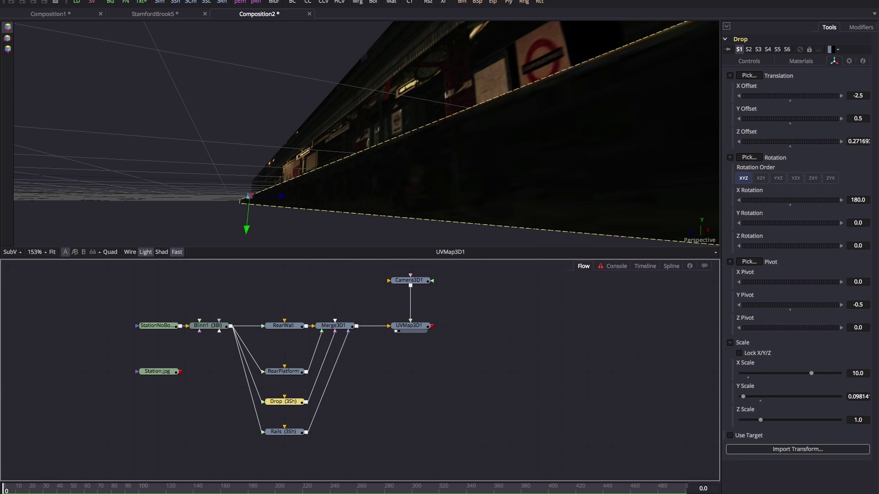
left_click(857, 396)
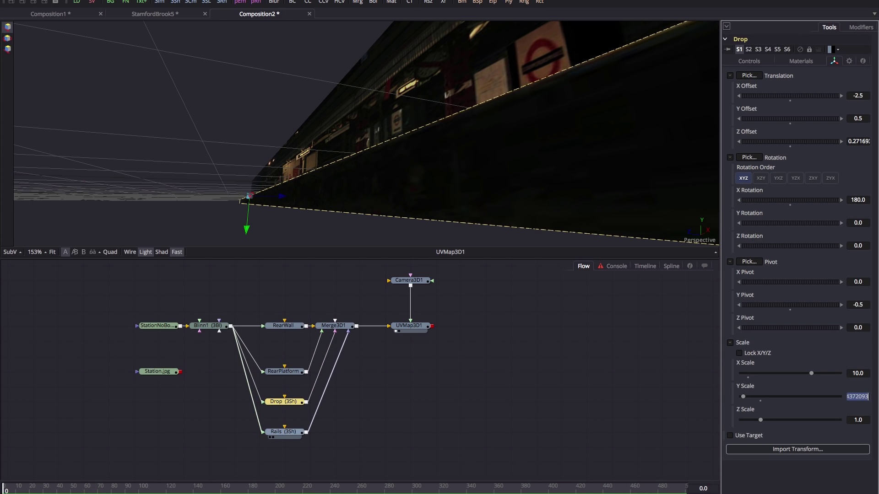
left_click(284, 432)
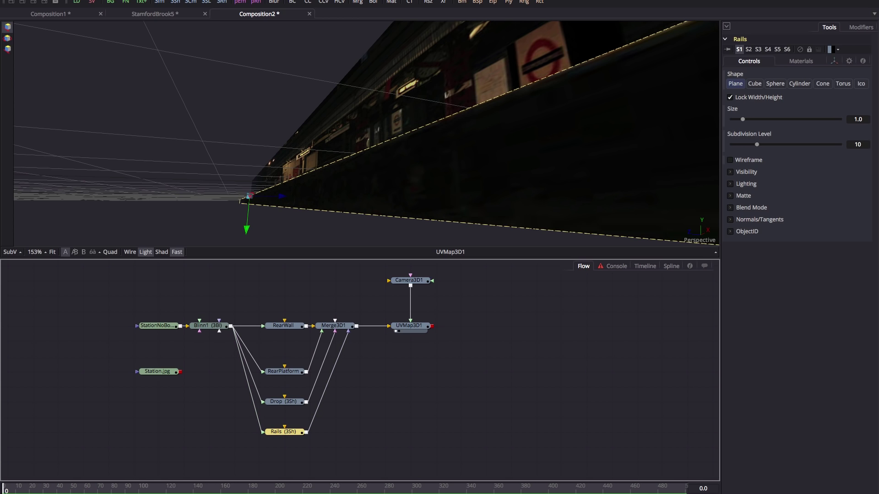
left_click(833, 61)
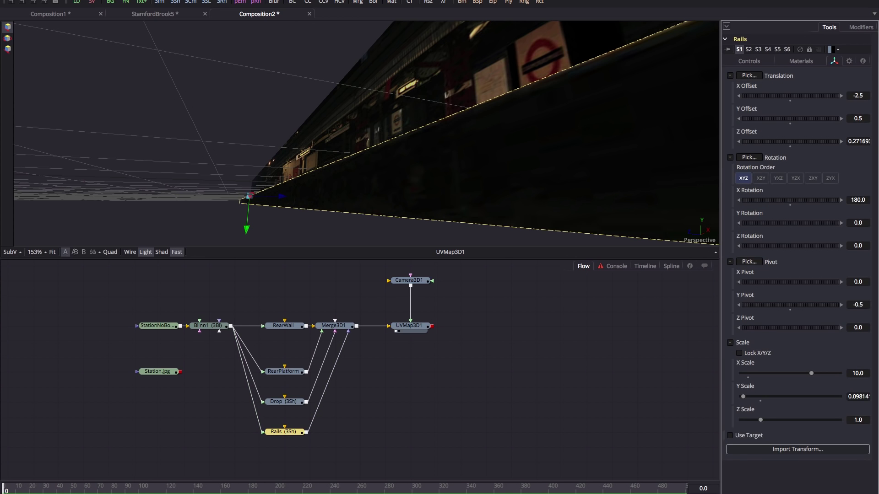
left_click(857, 118)
type("-")
key("Tab")
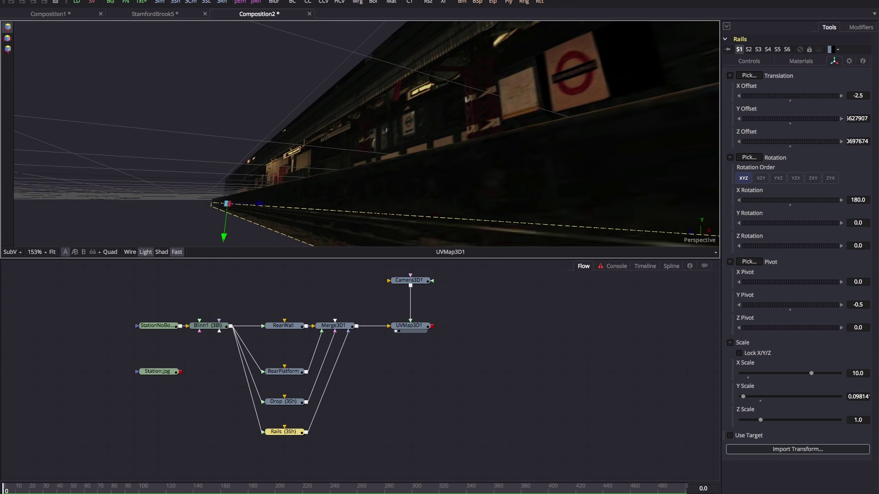
Turn the Rails plane to an X Rotation of 90 and increase its Y Scale to about 0.84
left_click(857, 223)
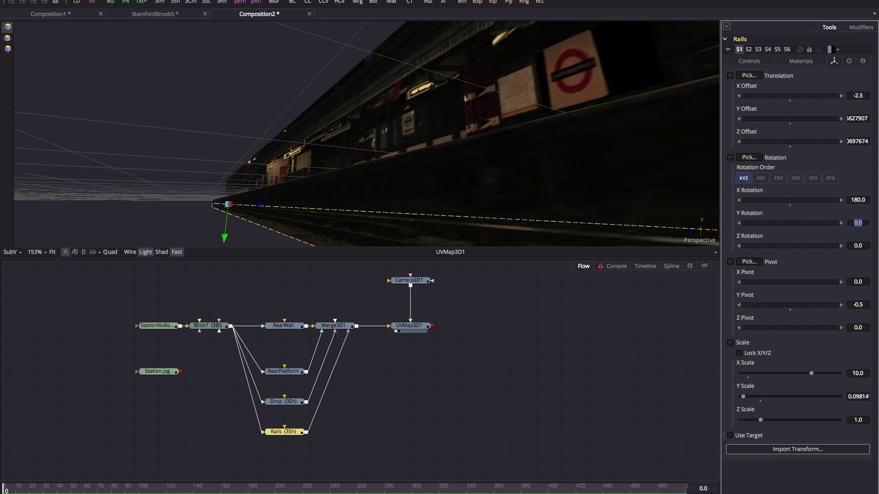
key("shift+Tab")
type("90")
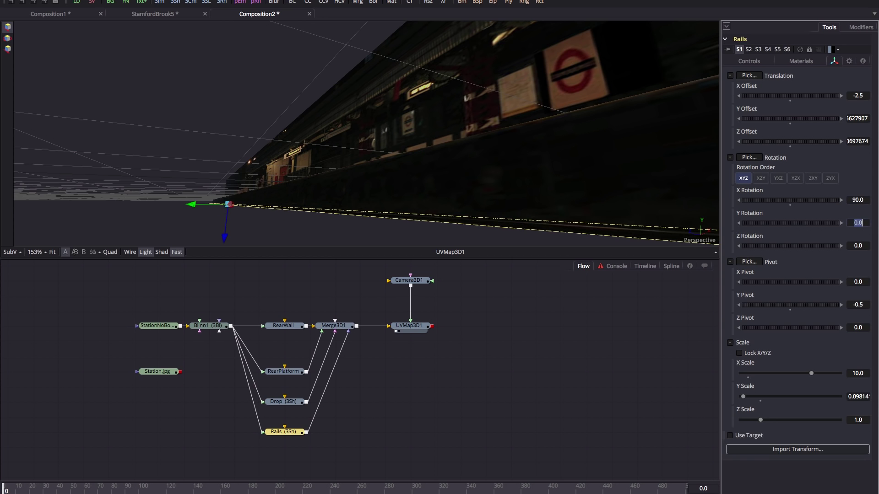
key("Tab")
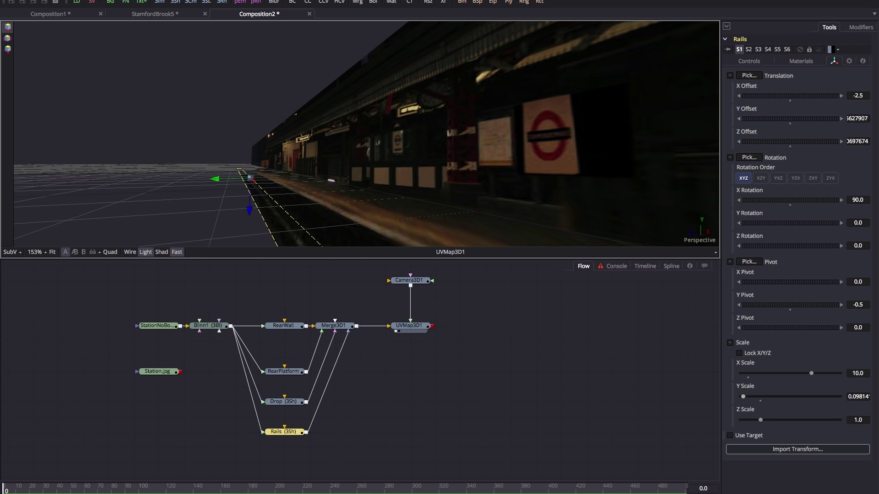
left_click_drag(743, 396, 758, 396)
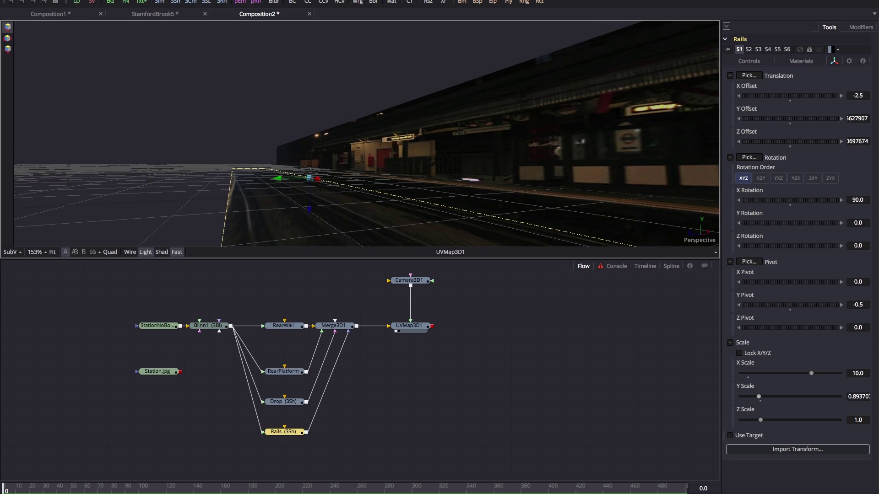
left_click_drag(758, 397, 757, 397)
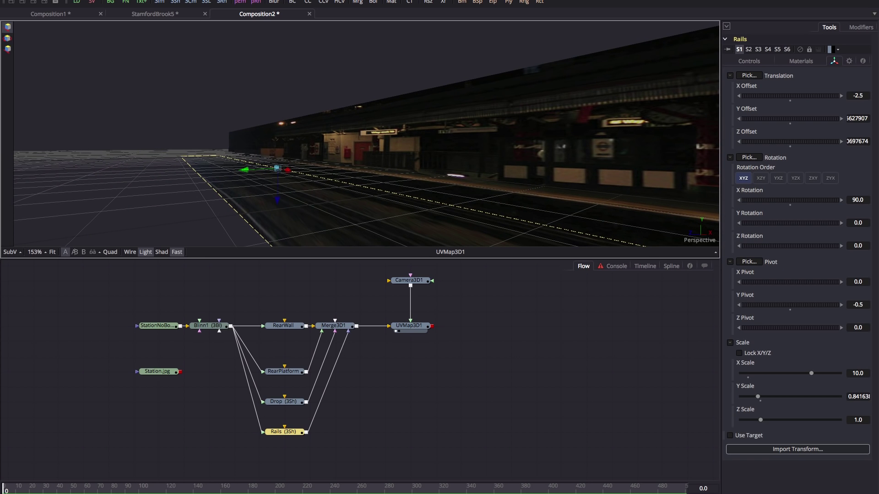
Hide the grid in the 3D viewer showing UVMap3D1
scroll(366, 132, "down", 5)
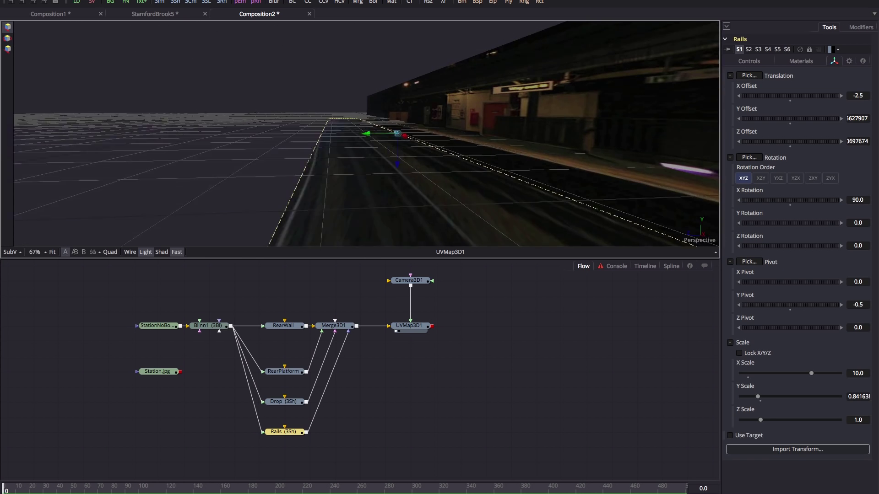
right_click(403, 181)
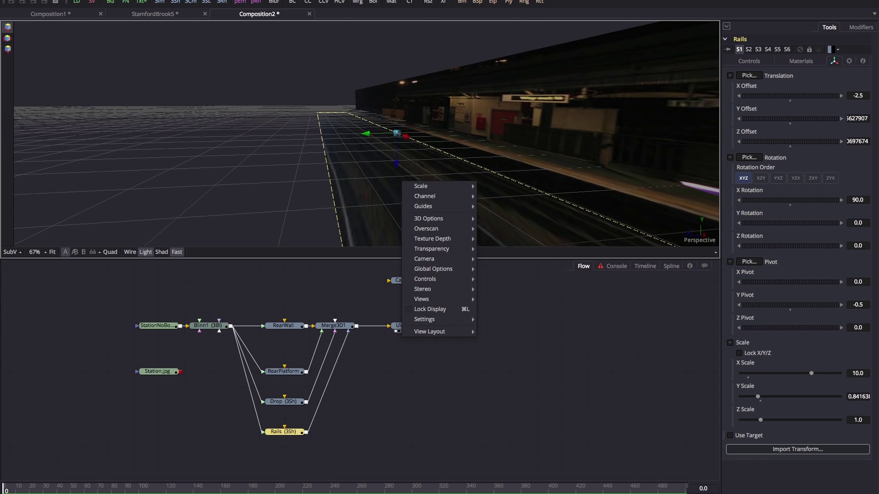
mouse_move(440, 218)
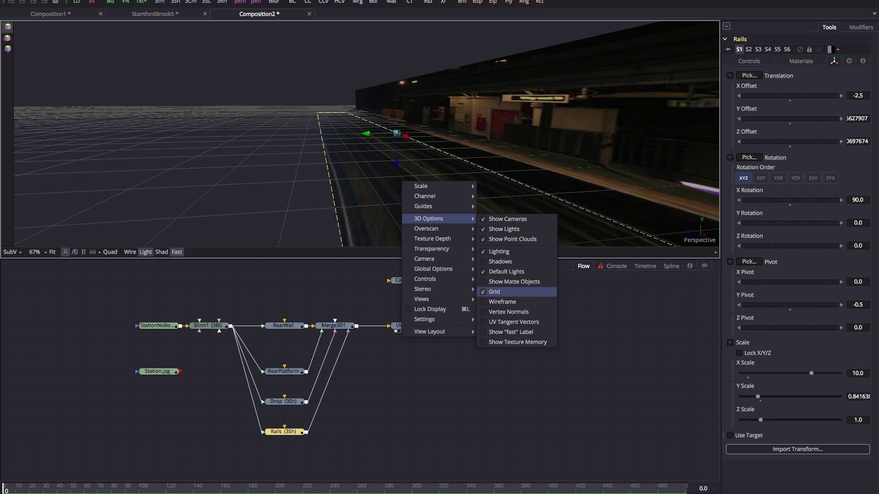
left_click(494, 291)
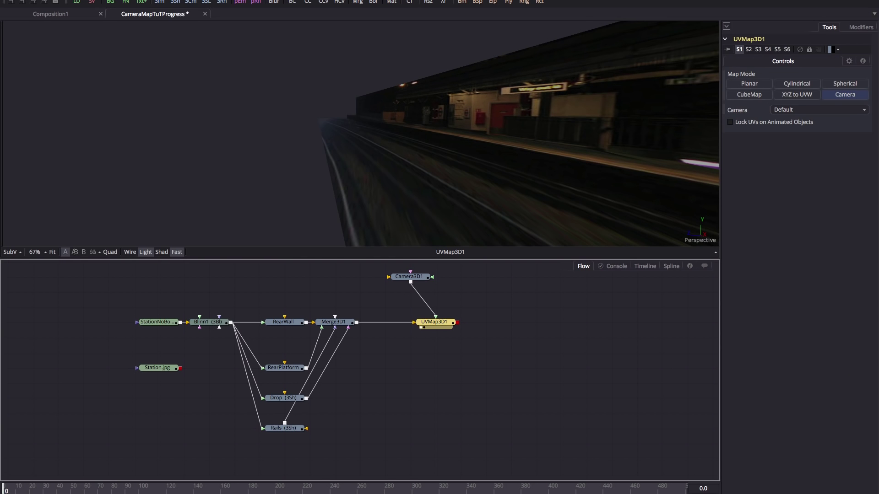
Duplicate the RearWall plane, place the copy below Rails, and connect Blinn1 to its material input
left_click(282, 322)
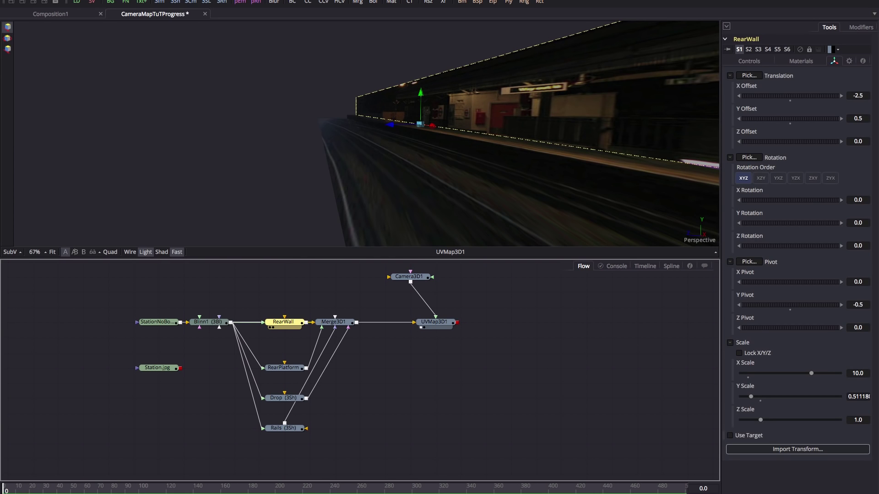
key("ctrl+c")
key("ctrl+v")
left_click_drag(358, 458, 284, 458)
left_click(208, 322)
left_click_drag(231, 322, 263, 458)
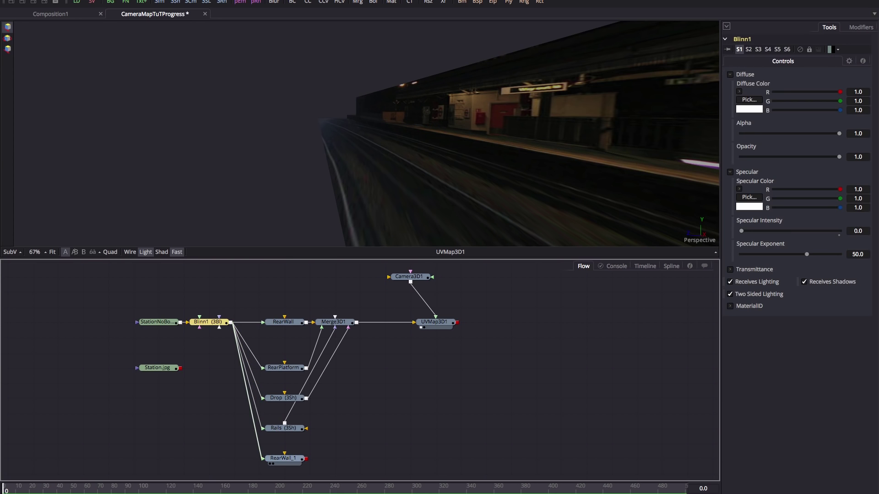
Duplicate the UVMap3D1 node and feed the copied rear wall plane into the duplicate
left_click(283, 458)
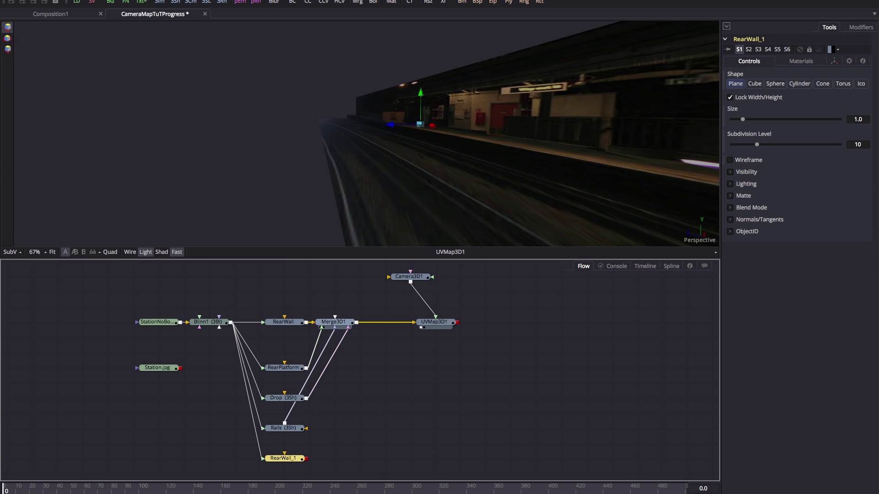
left_click(435, 322)
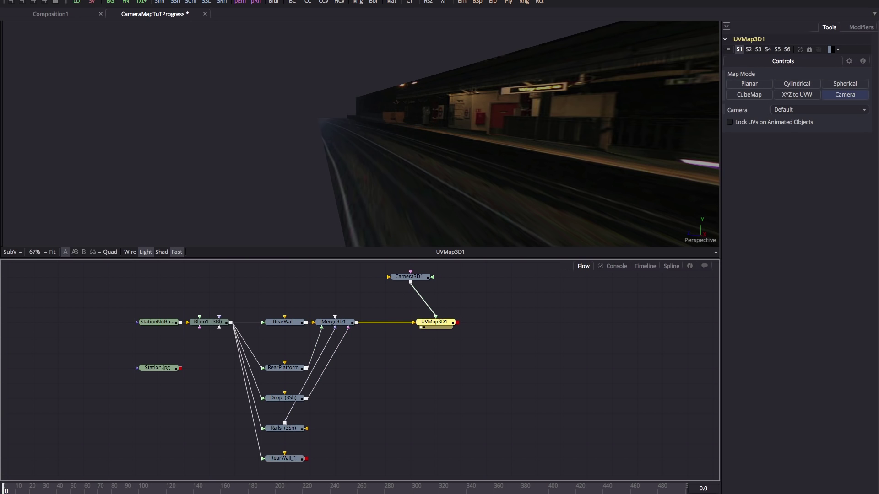
key("ctrl+v")
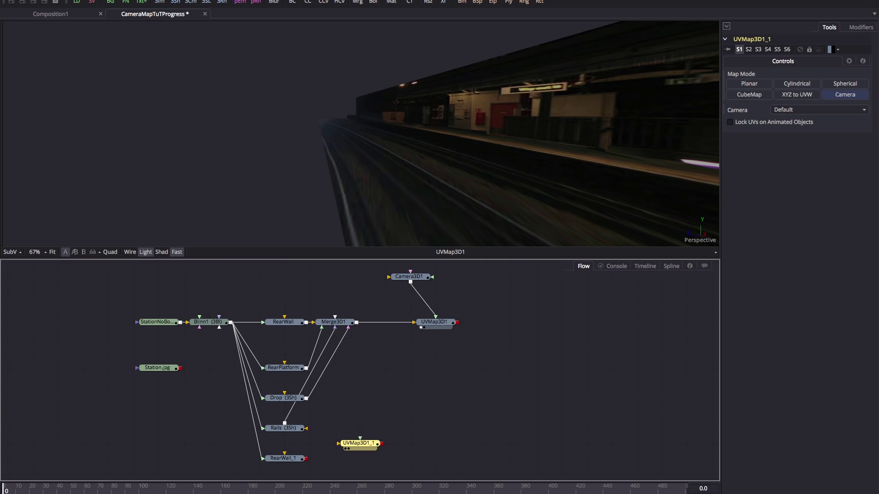
left_click_drag(306, 459, 340, 443)
Rename the copied rear wall plane Sky
left_click(282, 458)
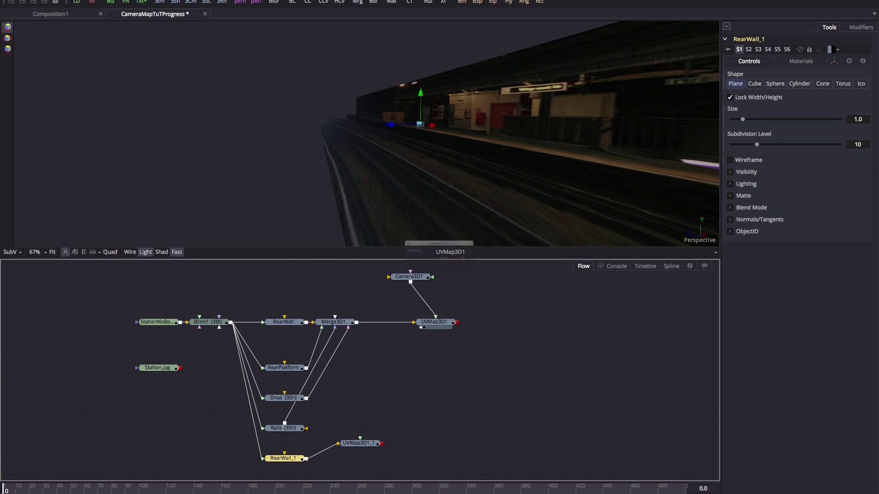
key("F2")
type("Sky")
key("Return")
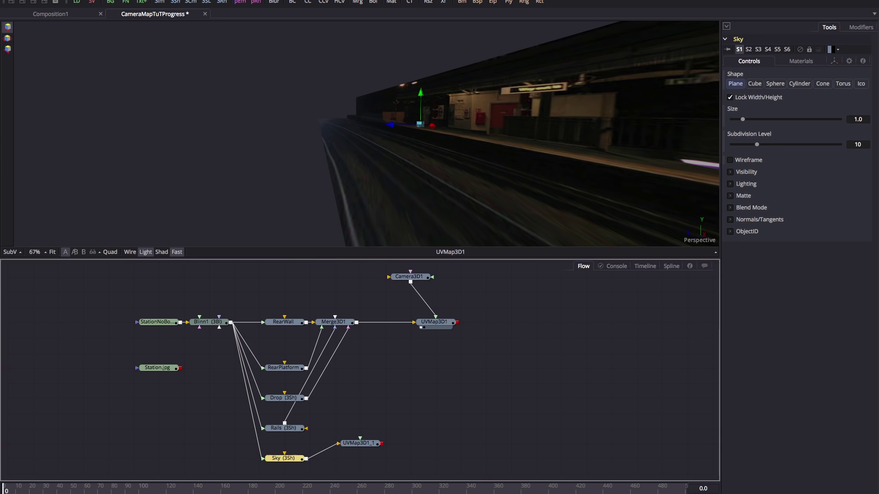
Connect Camera3D1 to the duplicated UV map node and add a Transform 3D node after it
left_click(358, 443)
left_click_drag(410, 282, 360, 439)
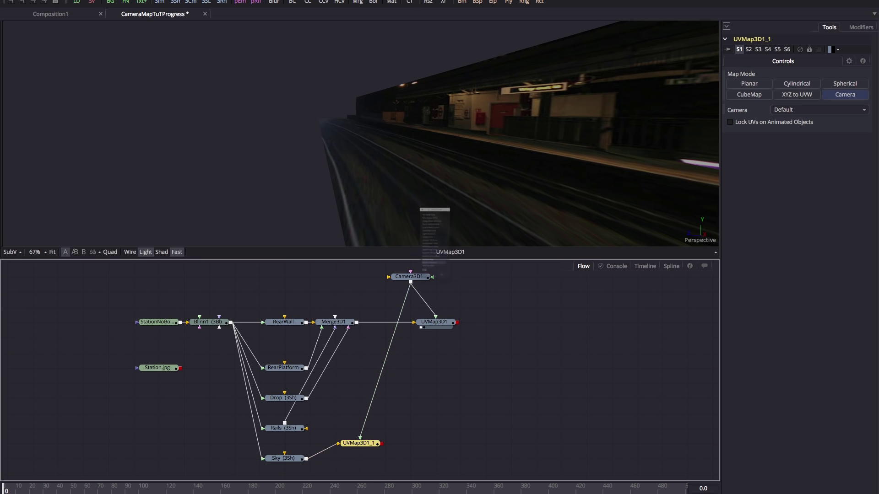
key("ctrl+space")
type("x")
key("BackSpace")
type("3xf")
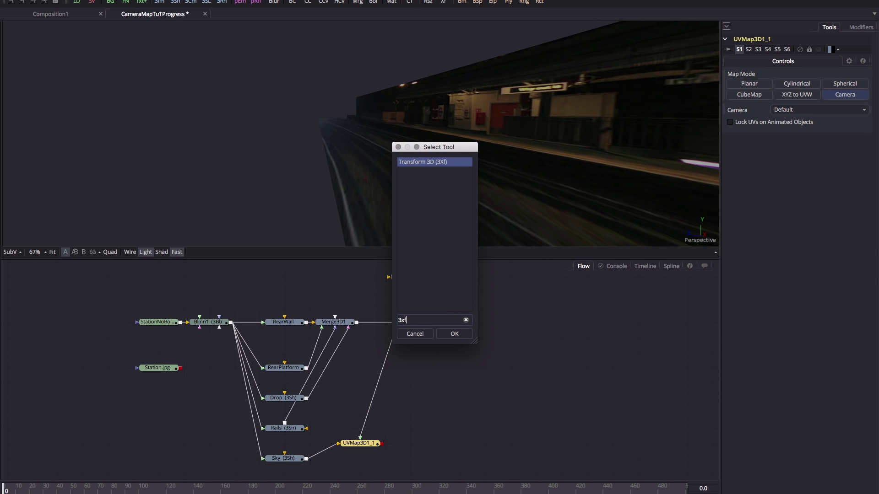
key("Return")
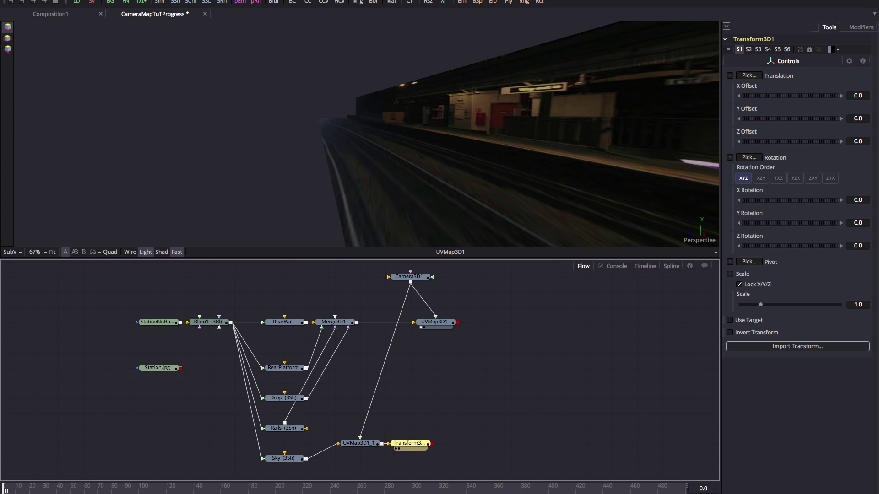
Add a Merge 3D node after the Transform 3D, connect UVMap3D1 into it, and show the new merge in the viewer
key("ctrl+space")
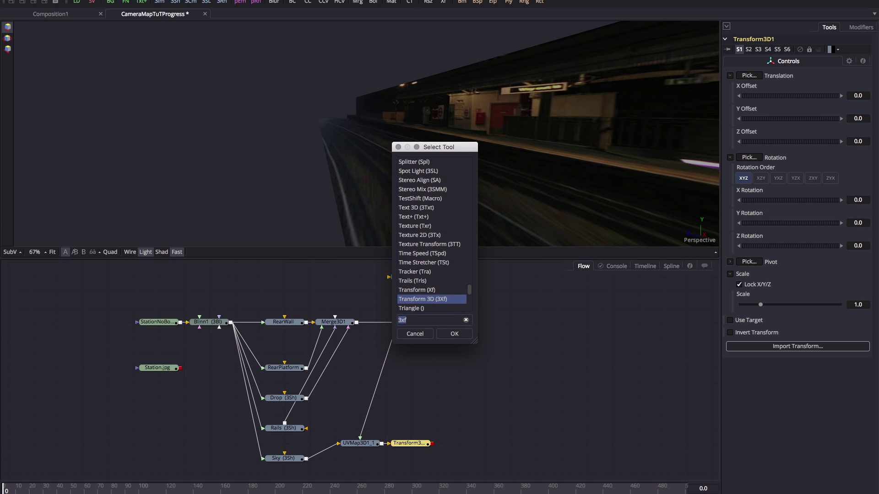
type("3mg")
key("Return")
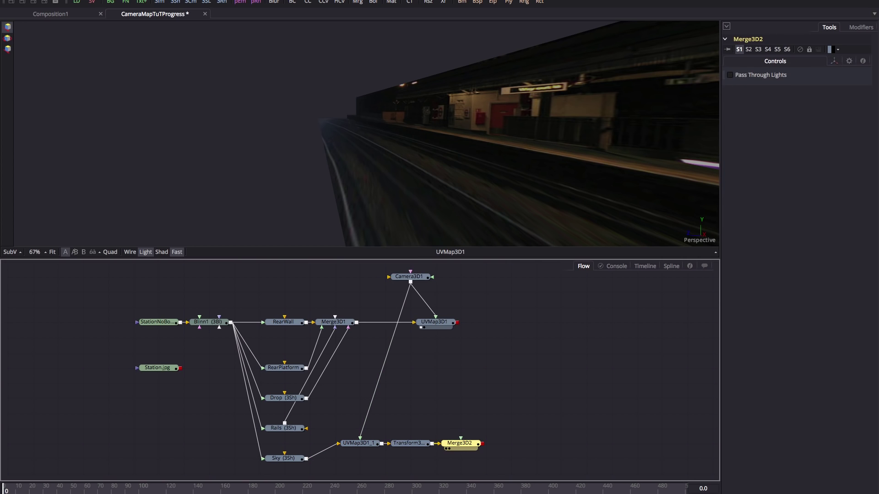
left_click_drag(460, 443, 510, 322)
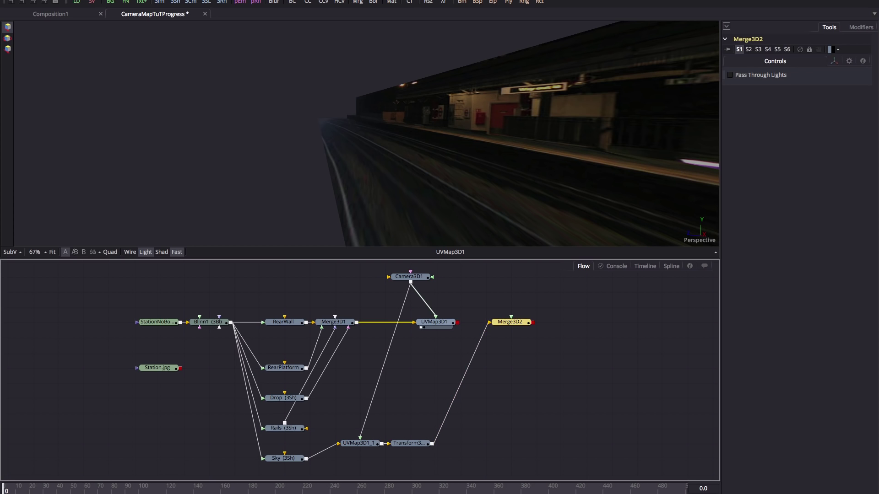
left_click_drag(457, 322, 509, 322)
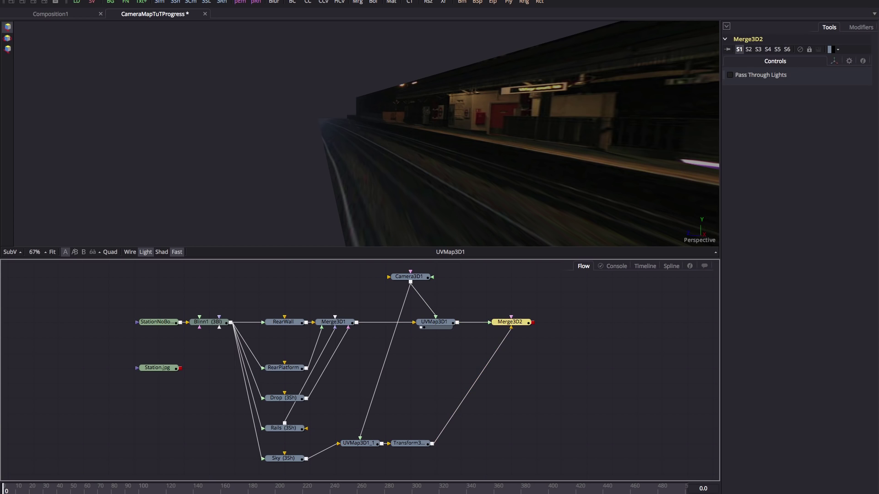
key("1")
Add the Sky plane's Y Scale value, about 0.511, to its Y Offset, bringing the offset to about 1.011
left_click(282, 458)
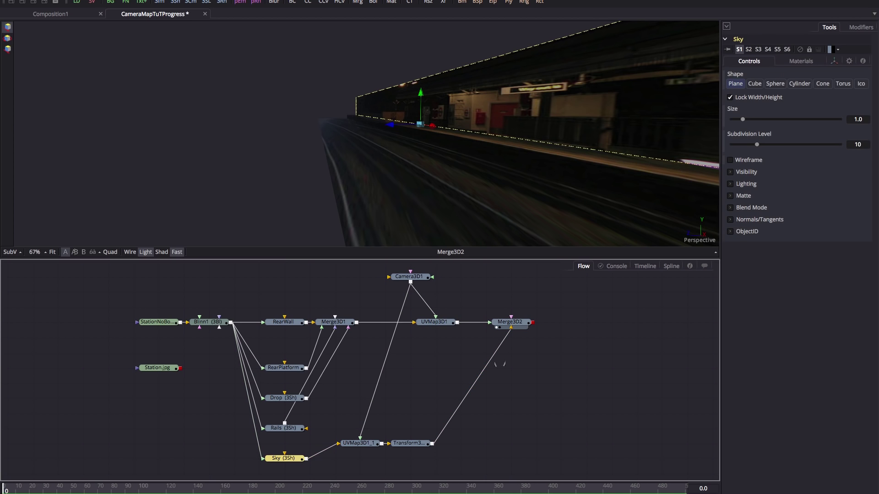
left_click(834, 61)
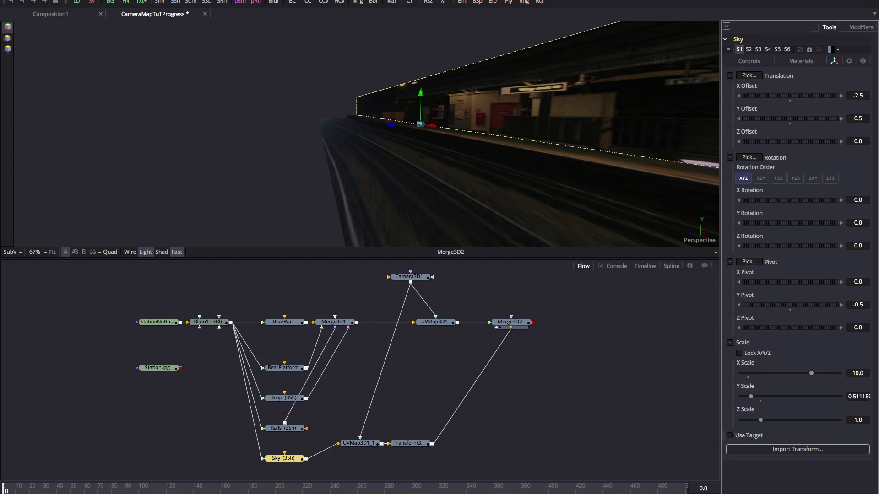
left_click(858, 396)
left_click(858, 118)
type("+")
key("ctrl+v")
key("Tab")
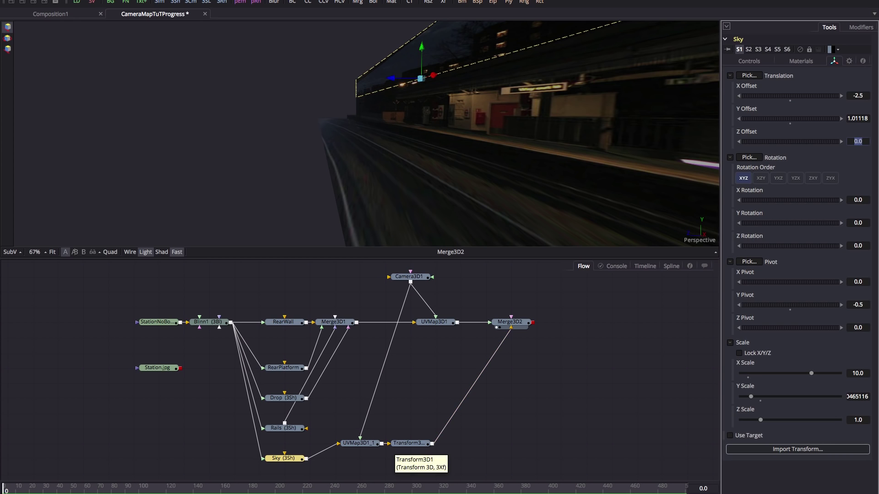
Scale the sky branch's Transform3D1 node uniformly to 10
left_click_drag(503, 137, 554, 137)
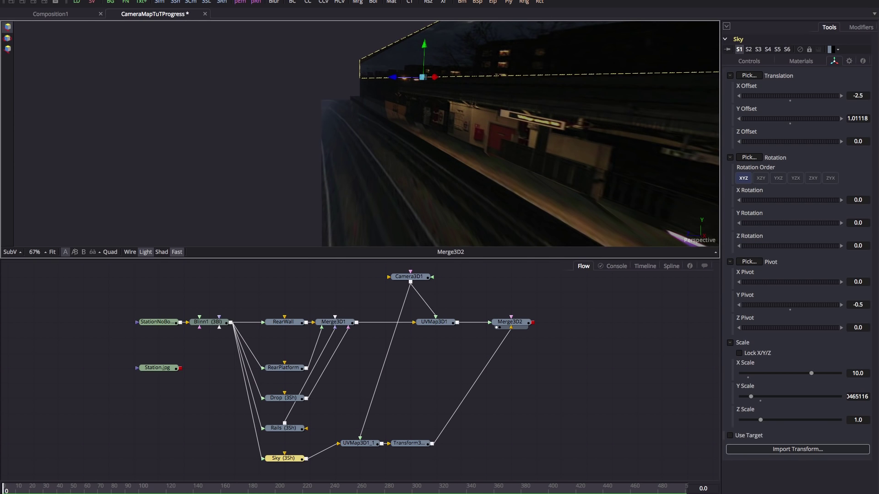
left_click(410, 443)
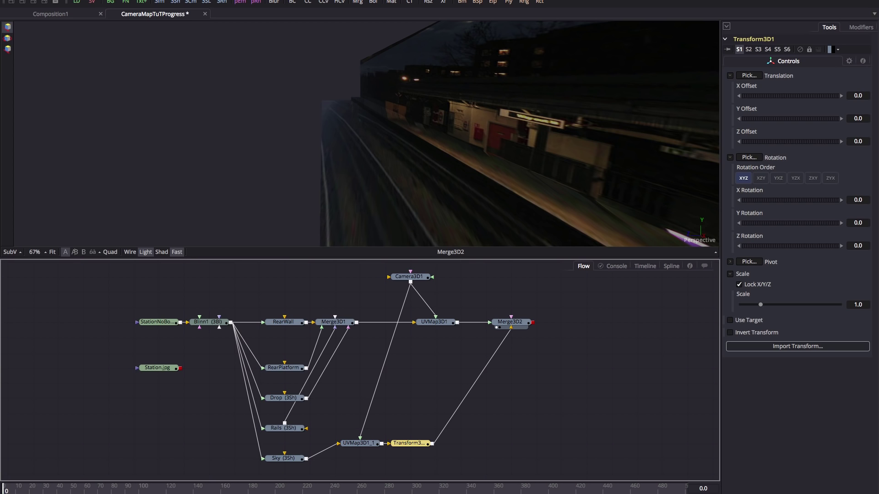
left_click(858, 304)
type("10")
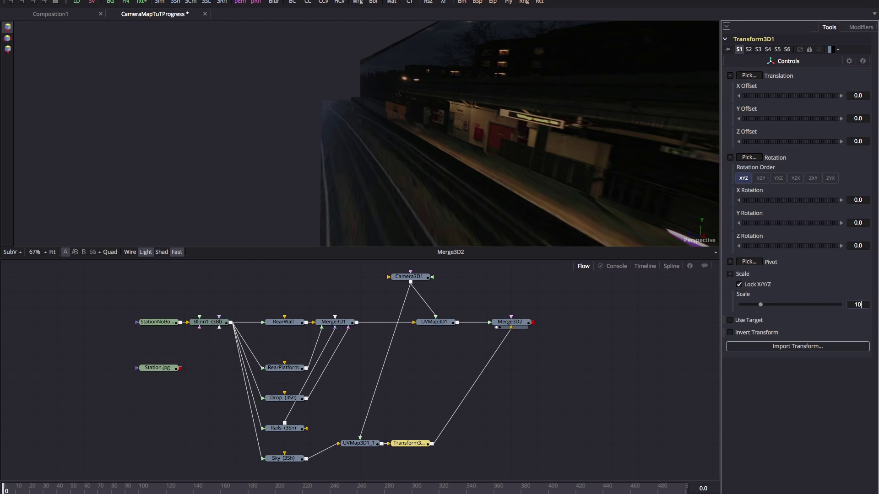
Set Transform3D1's Z Offset to -5, then shift its Y Offset to about -4.62 and adjust its X Offset to reposition the sky
key("Tab")
key("Tab")
key("Tab")
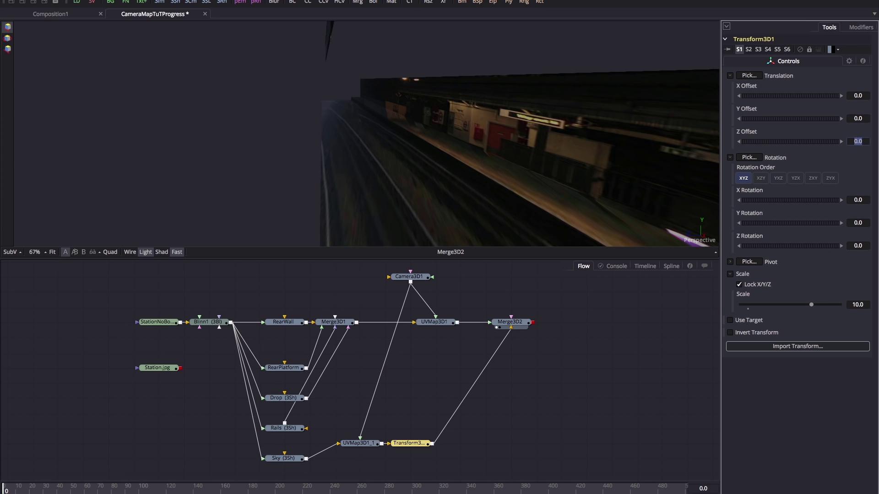
type("-5")
key("Tab")
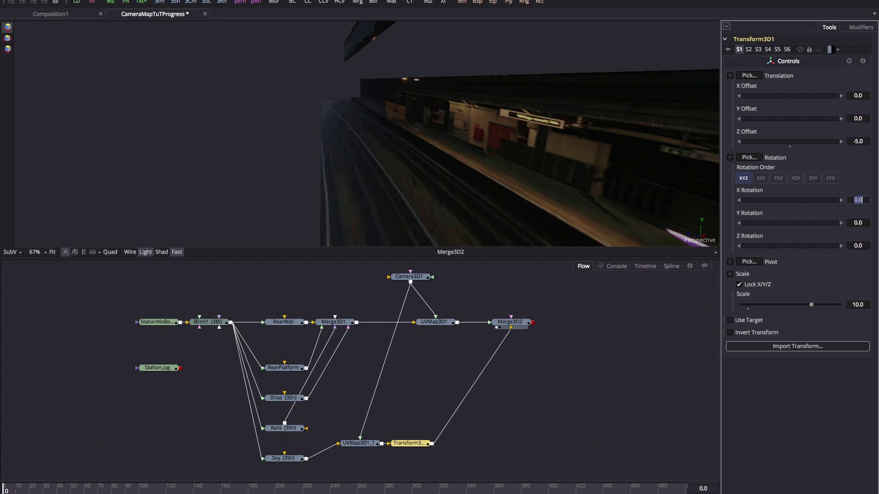
left_click_drag(790, 118, 768, 118)
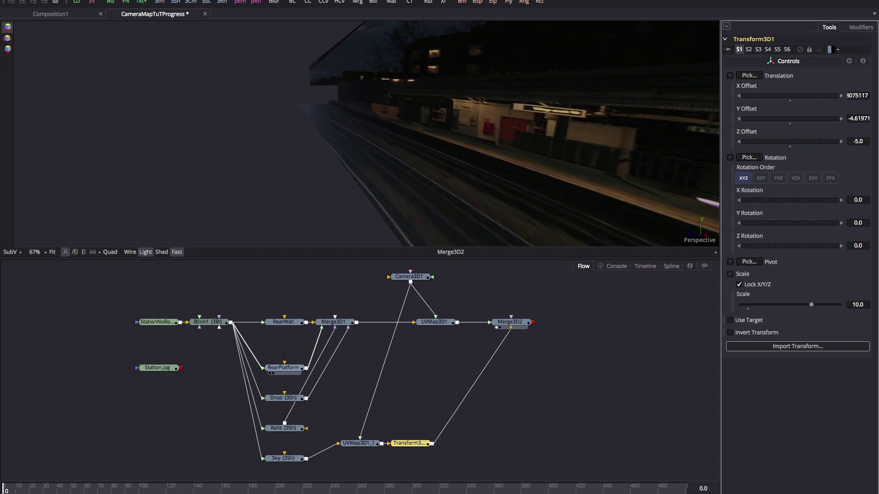
Duplicate the RearPlatform node and place the copy below the Sky node
left_click(283, 368)
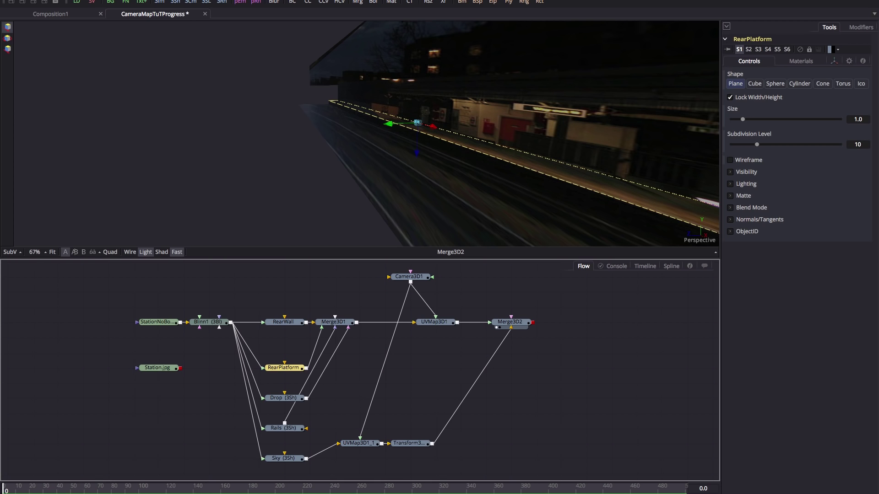
scroll(337, 366, "down", 3)
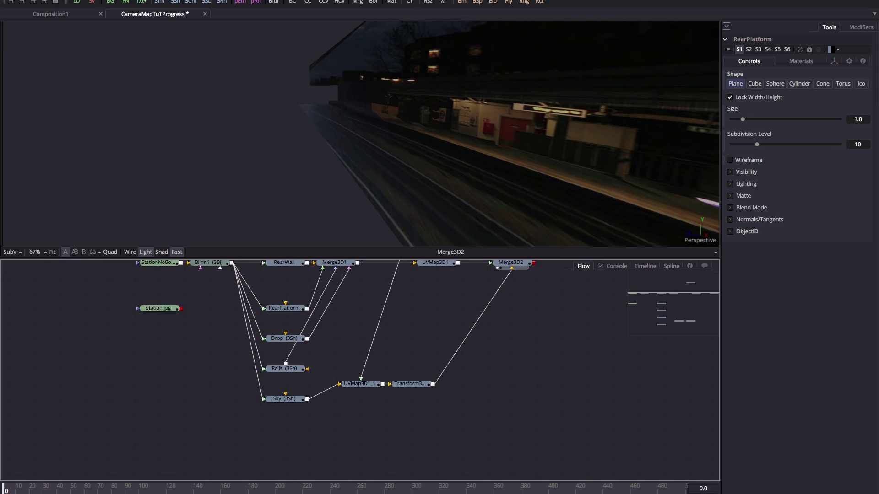
key("ctrl+v")
left_click_drag(284, 429, 284, 443)
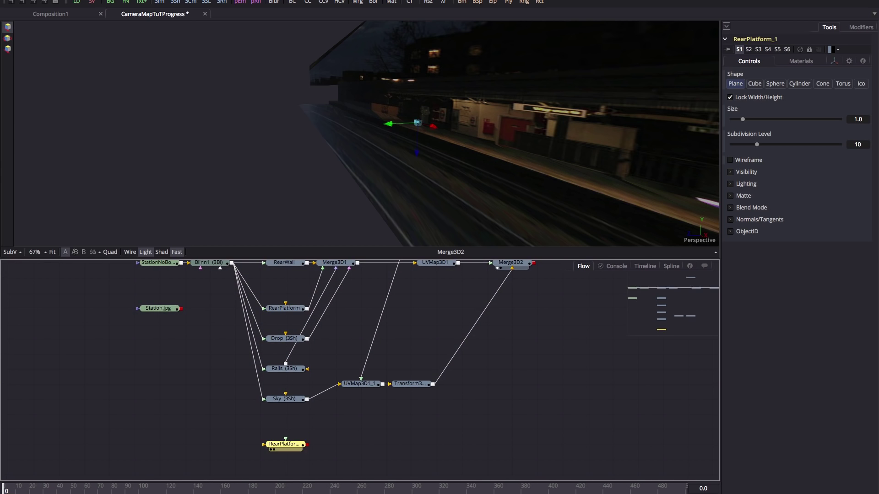
Rename the copied rear platform node FrontPlatform
key("F2")
key("Home")
key("Delete")
type("Fron")
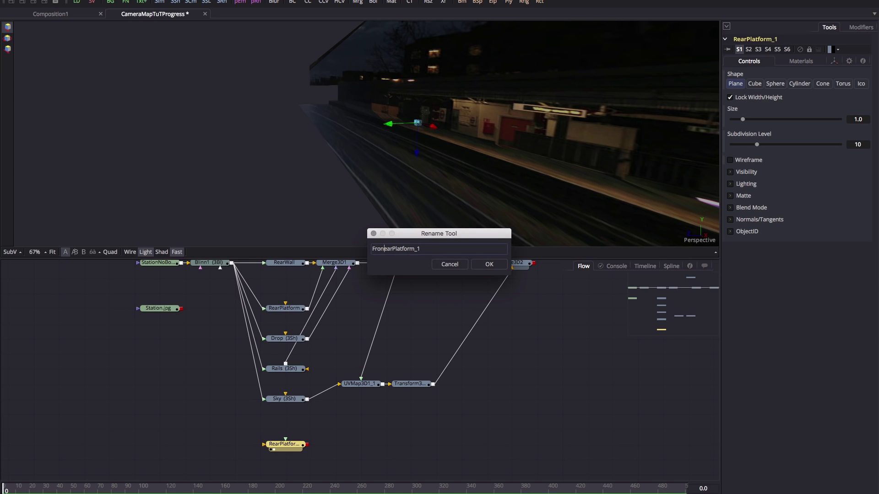
key("Delete")
key("Delete")
type("t")
key("End")
key("BackSpace")
key("BackSpace")
key("Return")
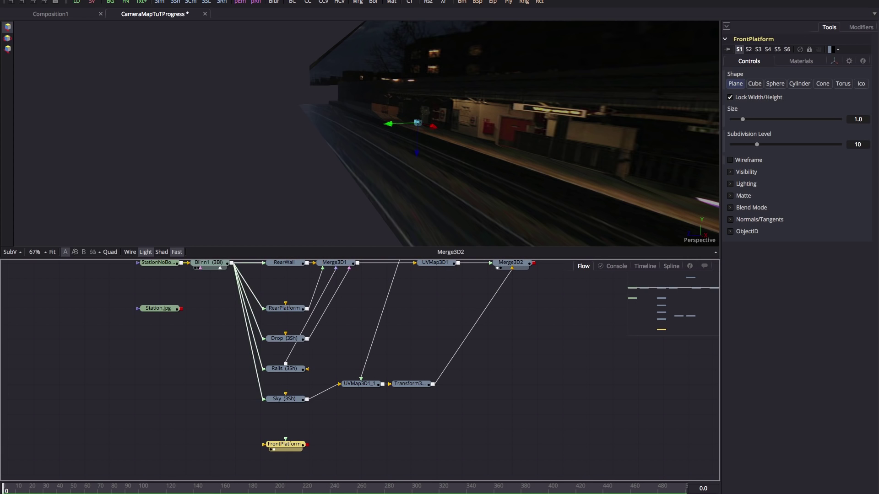
Connect Blinn1 to FrontPlatform and feed FrontPlatform into a duplicate of UVMap3D1_1 placed beside it
left_click_drag(232, 263, 285, 440)
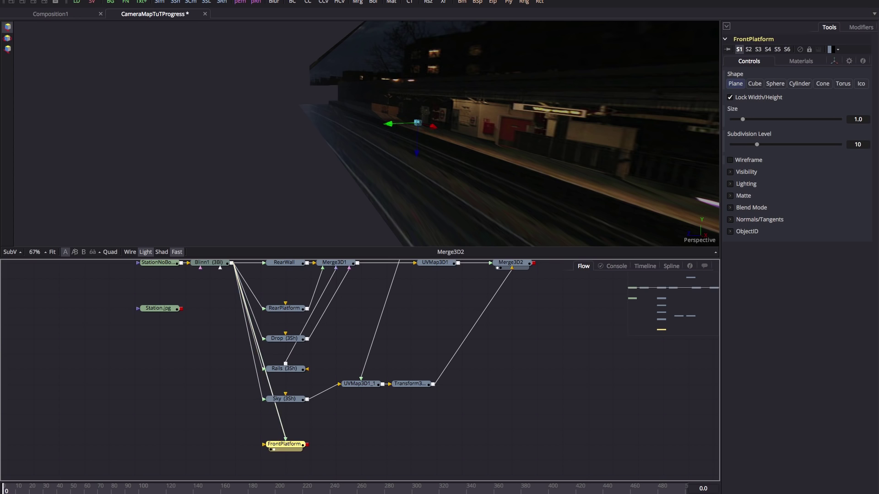
left_click(361, 383)
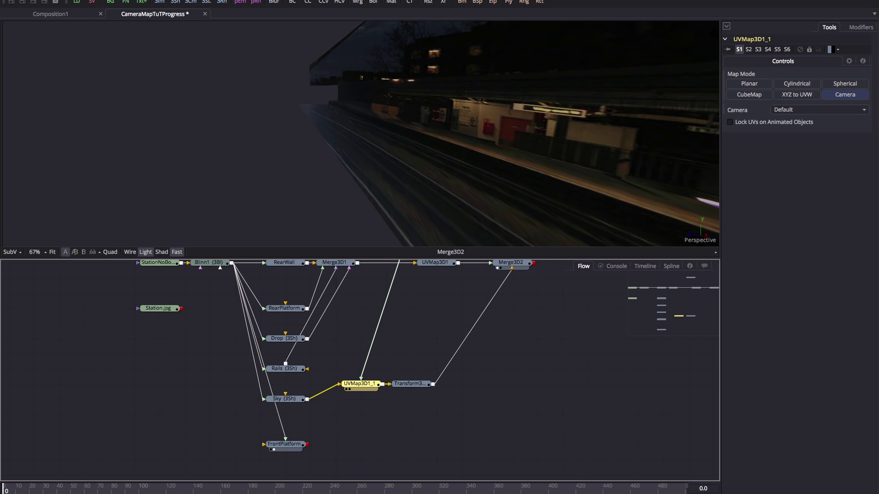
key("ctrl+v")
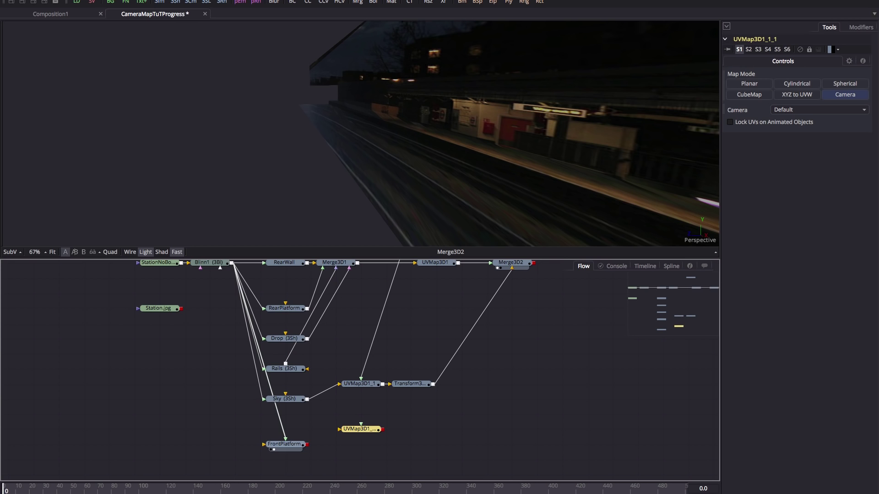
left_click_drag(360, 428, 361, 444)
left_click_drag(306, 444, 339, 443)
Connect Camera3D1 to FrontPlatform's UV map node and move the camera node between the two duplicated UV maps
left_click_drag(360, 248, 359, 192)
scroll(412, 297, "up", 3)
left_click_drag(412, 216, 362, 439)
left_click(360, 412)
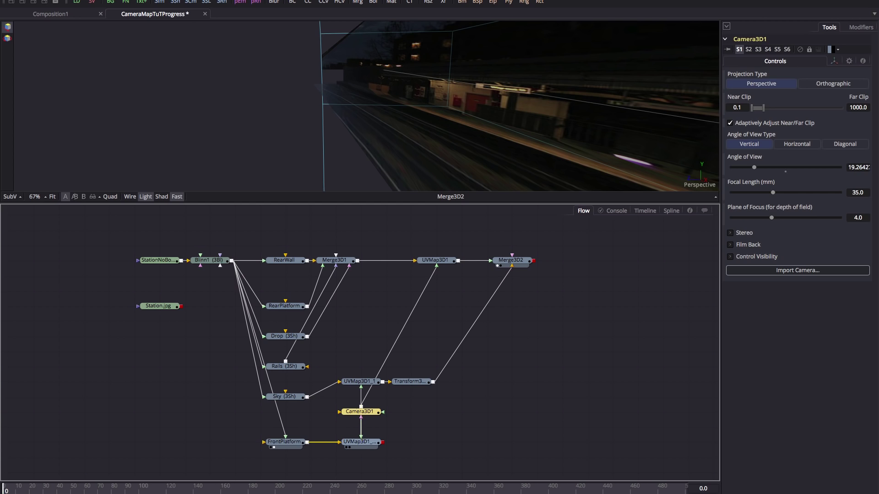
Add a Transform 3D node after FrontPlatform's UV map and connect its output to Merge3D2
left_click(360, 442)
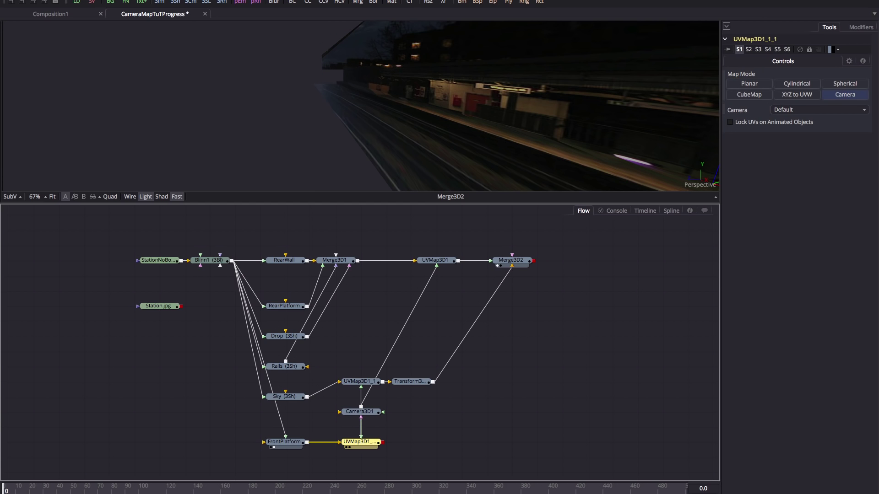
key("shift+space")
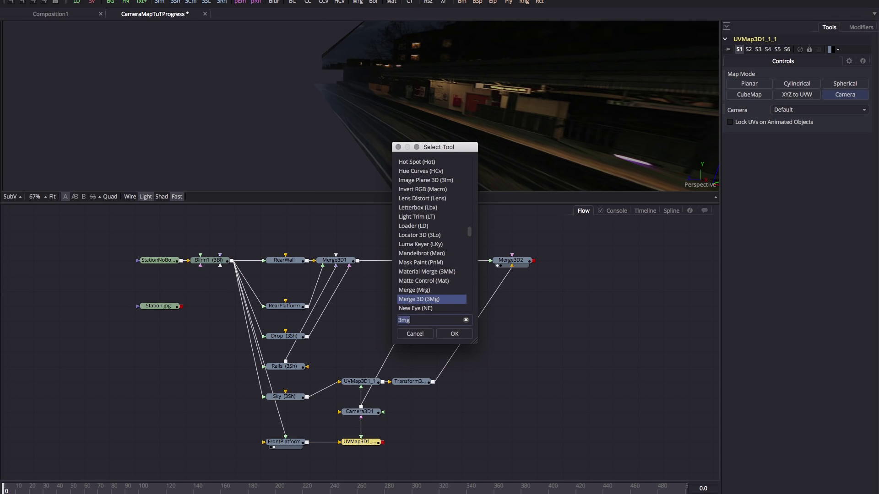
type("3xf")
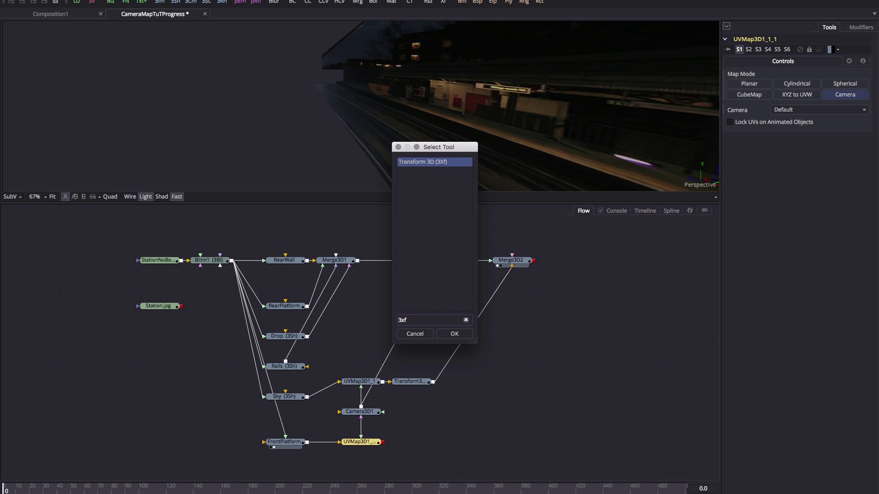
key("Return")
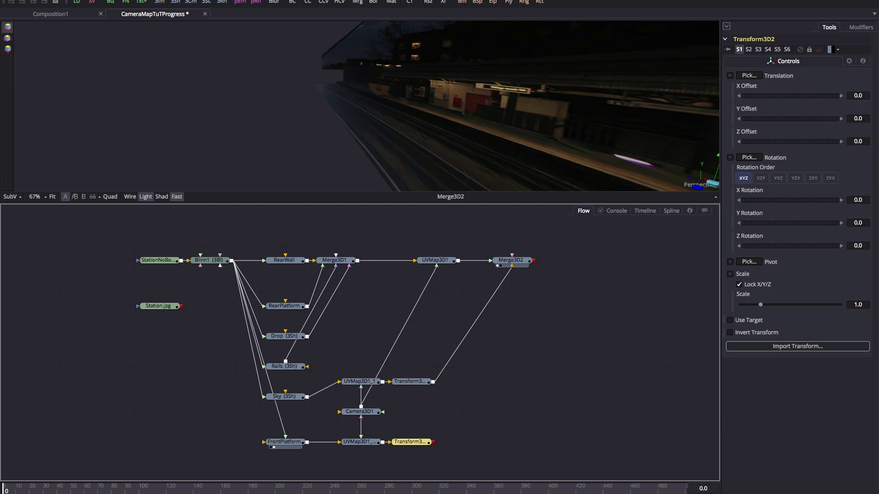
left_click_drag(432, 442, 522, 266)
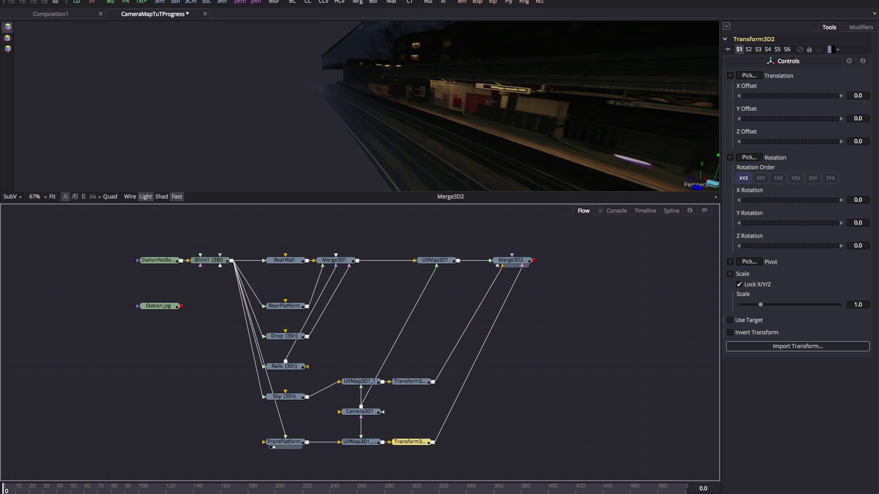
Turn on the grid display in the 3D viewer
right_click(445, 101)
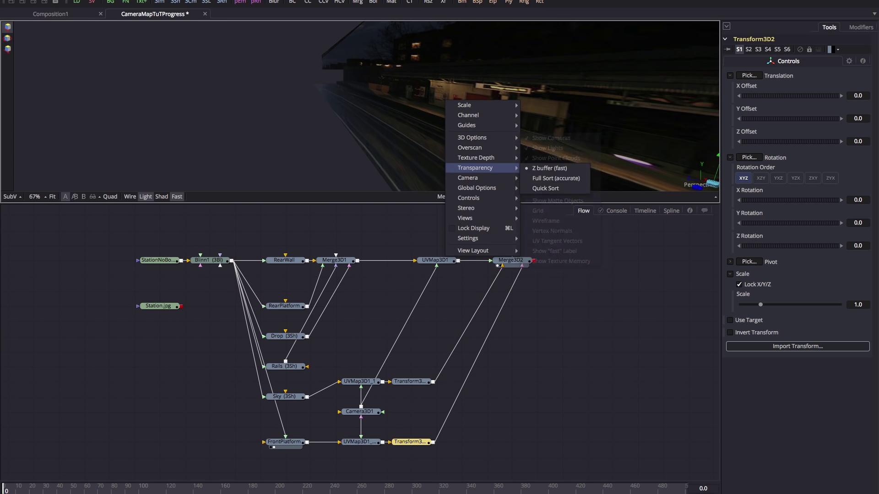
mouse_move(485, 138)
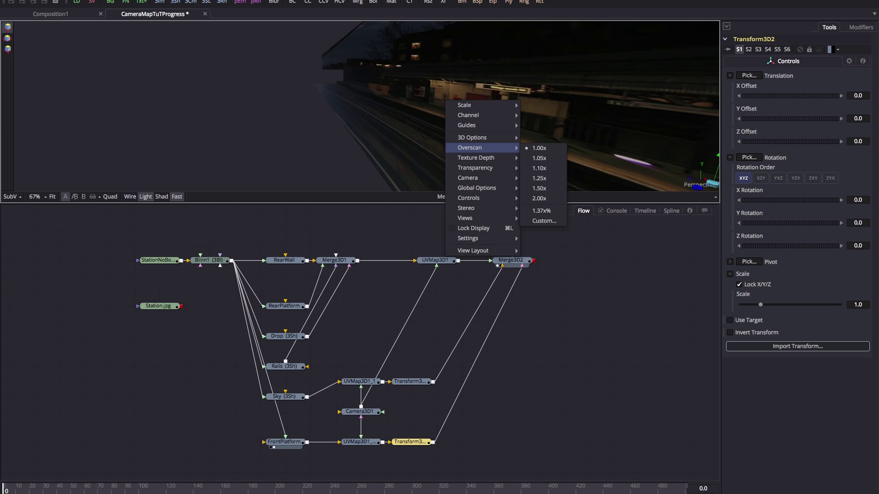
left_click(538, 211)
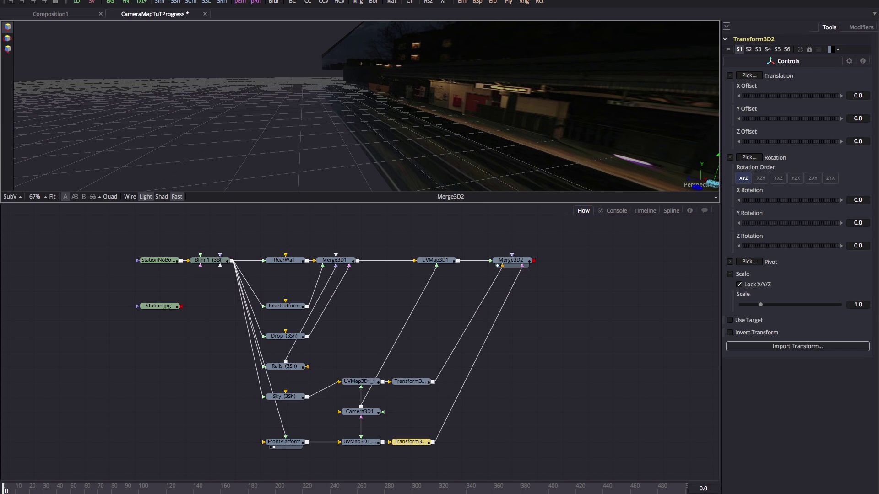
Place FrontPlatform in the foreground with Z Offset about 1.333 and Y Scale about 0.635, and set Transform3D2's Z Offset to about -0.225
left_click(283, 442)
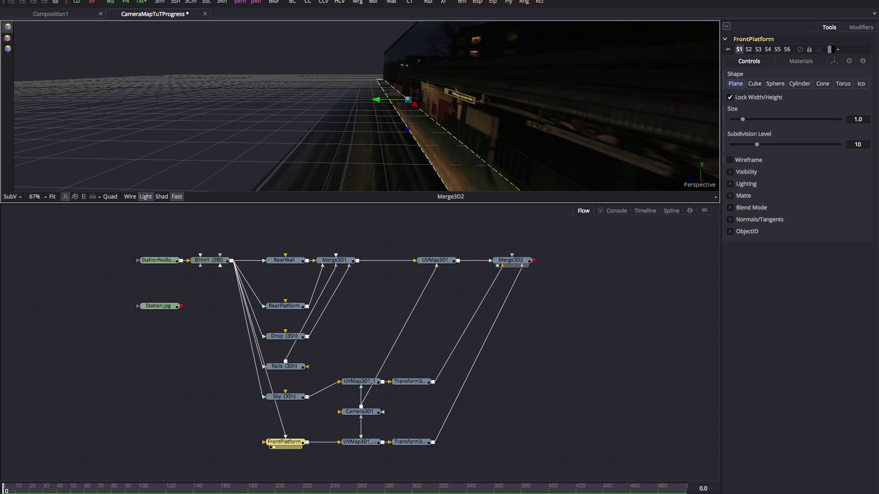
left_click(834, 61)
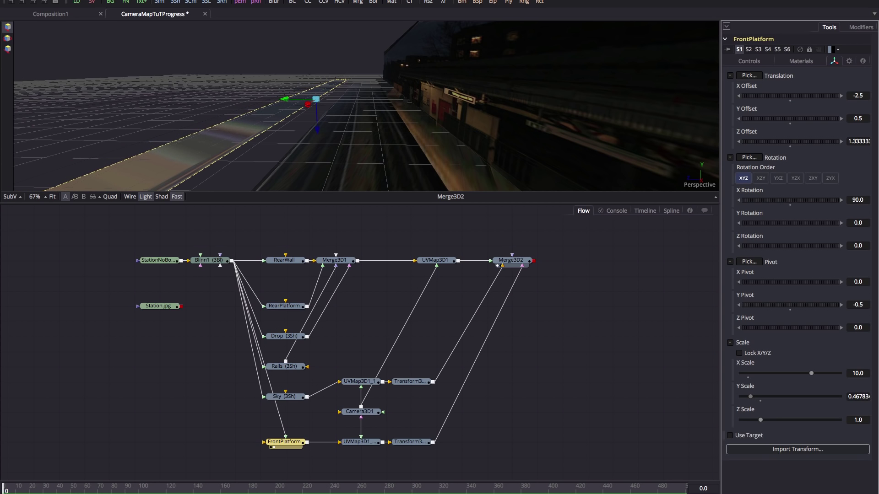
left_click_drag(750, 396, 753, 397)
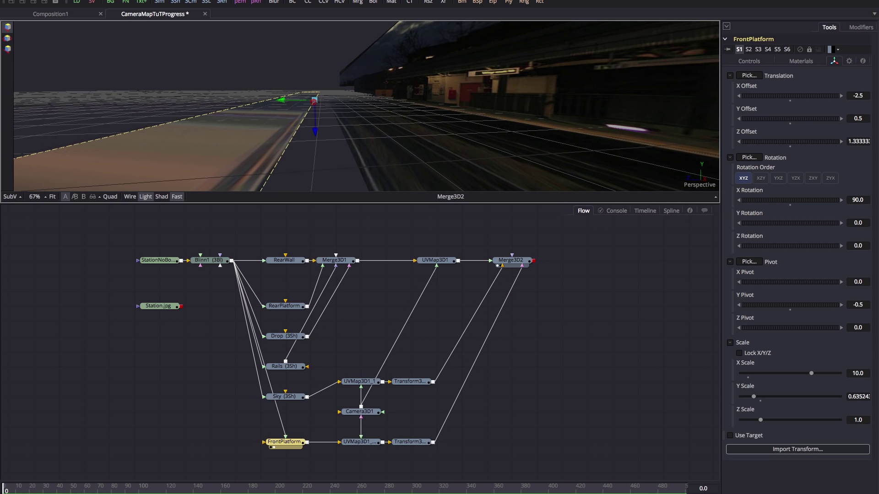
left_click(411, 442)
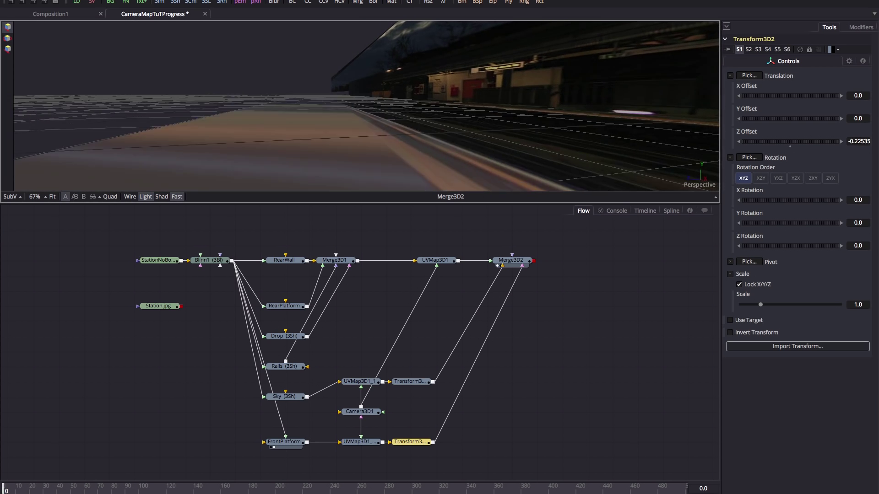
Show Station.jpg in the viewer and move the Camera3D1 and Station.jpg nodes above the main node row
left_click_drag(362, 412, 384, 230)
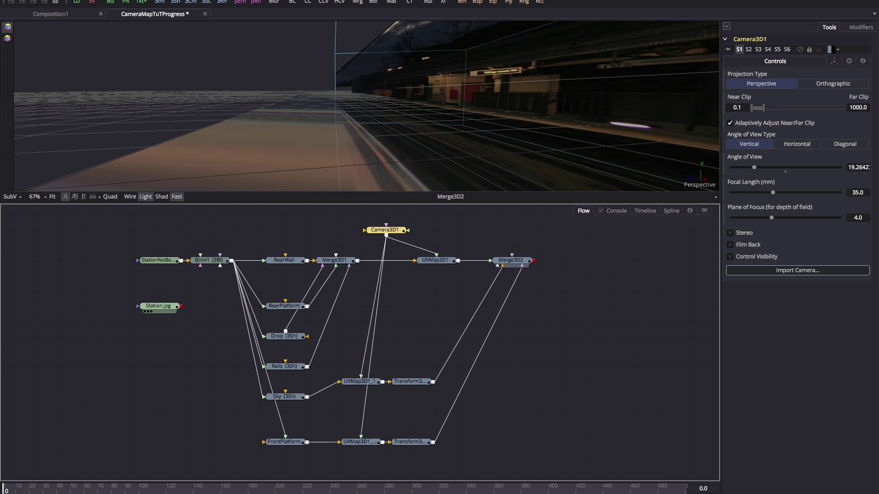
key("1")
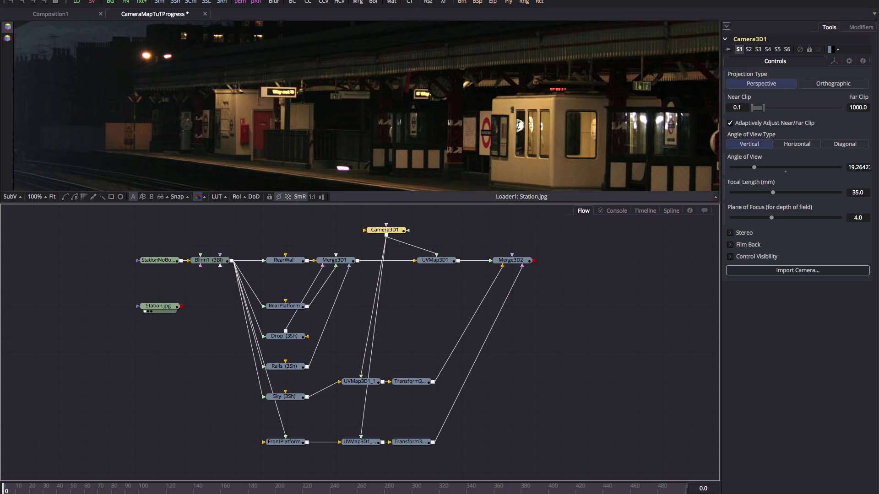
left_click_drag(357, 204, 357, 250)
left_click_drag(158, 353, 158, 263)
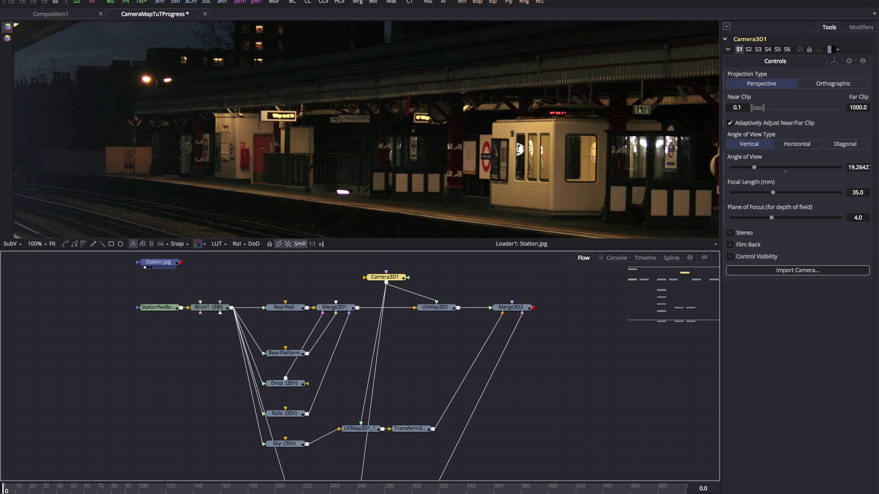
left_click(158, 263)
scroll(158, 263, "up", 5)
left_click_drag(158, 372, 158, 357)
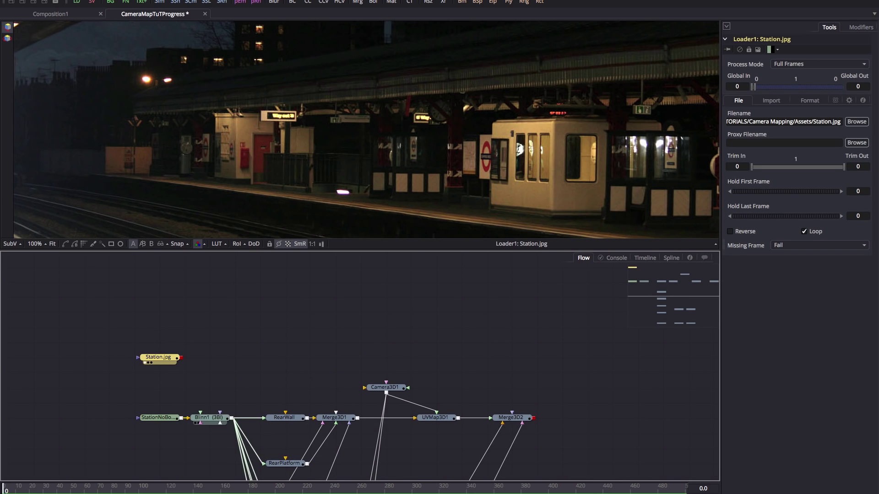
Duplicate Blinn1 and UVMap3D1 into the Station.jpg row and connect Station.jpg to the copied Blinn
left_click(209, 417)
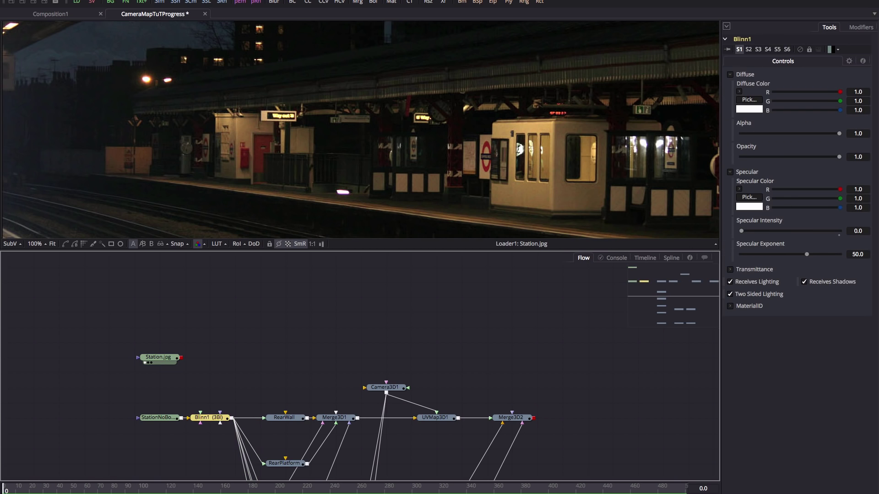
key("ctrl+v")
left_click(434, 418)
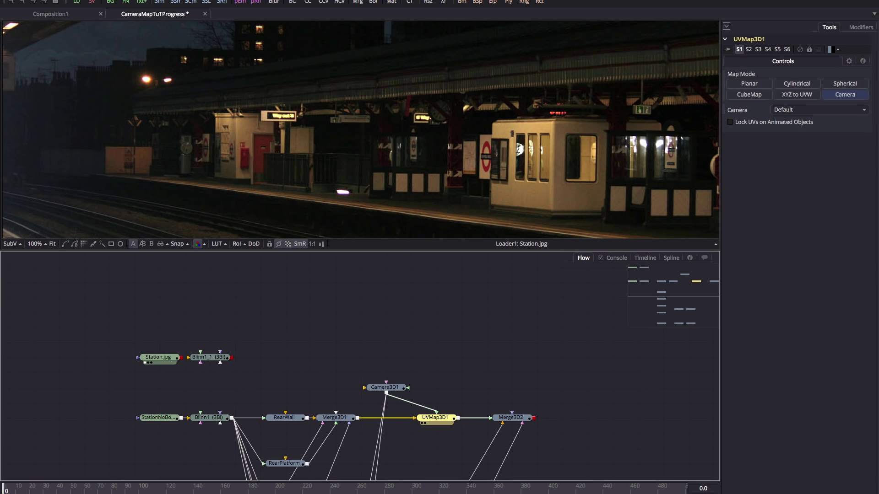
key("ctrl+v")
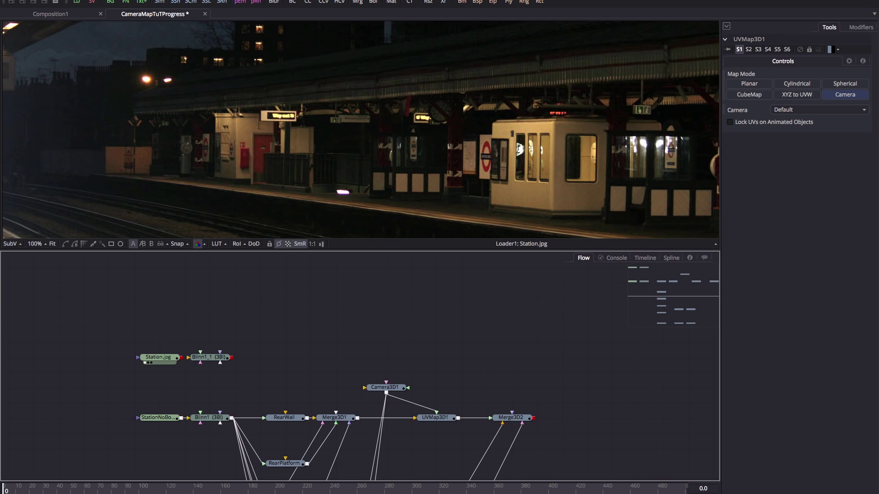
left_click(208, 357)
left_click_drag(158, 357, 193, 357)
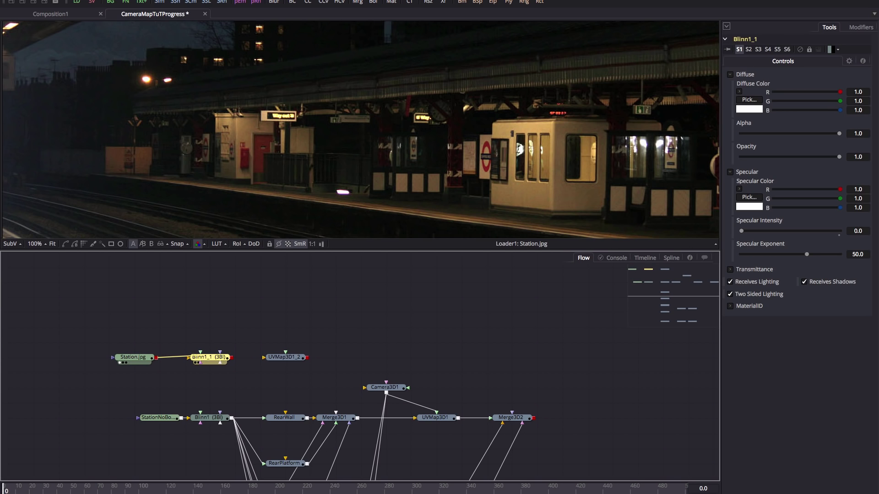
Insert a Shape 3D node between Blinn1_1 and UVMap3D1_2, and connect Camera3D1 to UVMap3D1_2's camera input
left_click(284, 357)
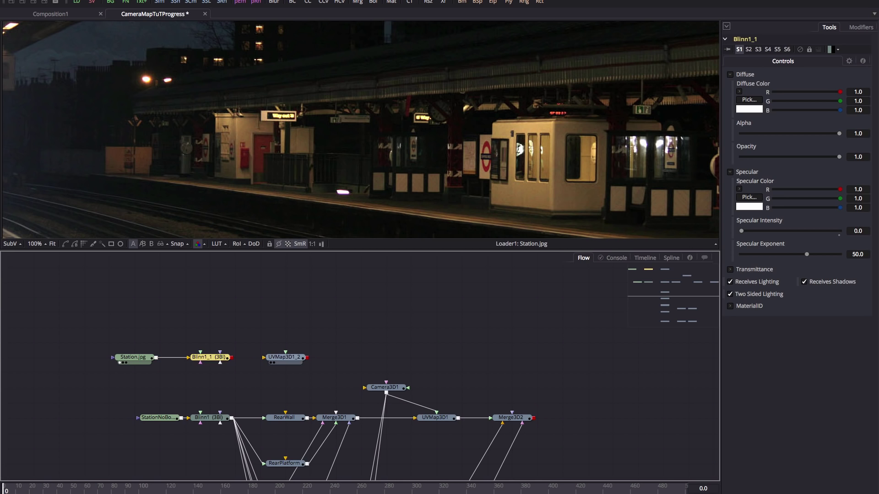
left_click(208, 357)
left_click_drag(283, 356, 311, 357)
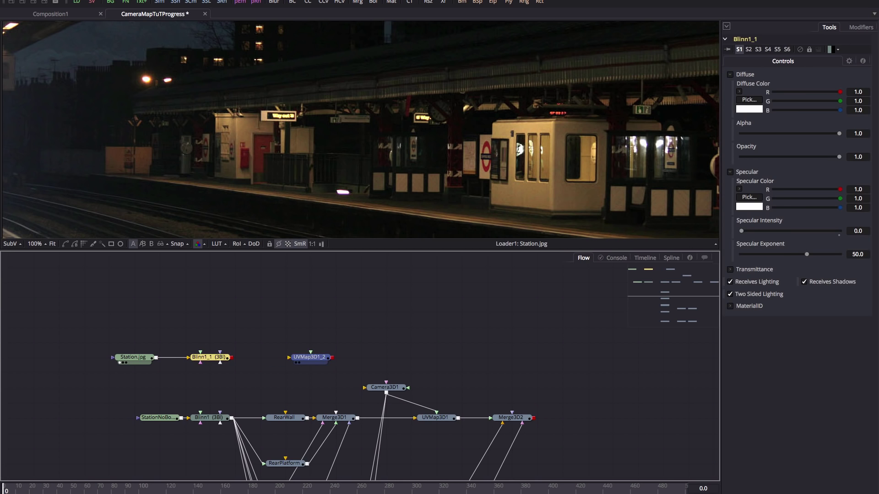
key("shift+space")
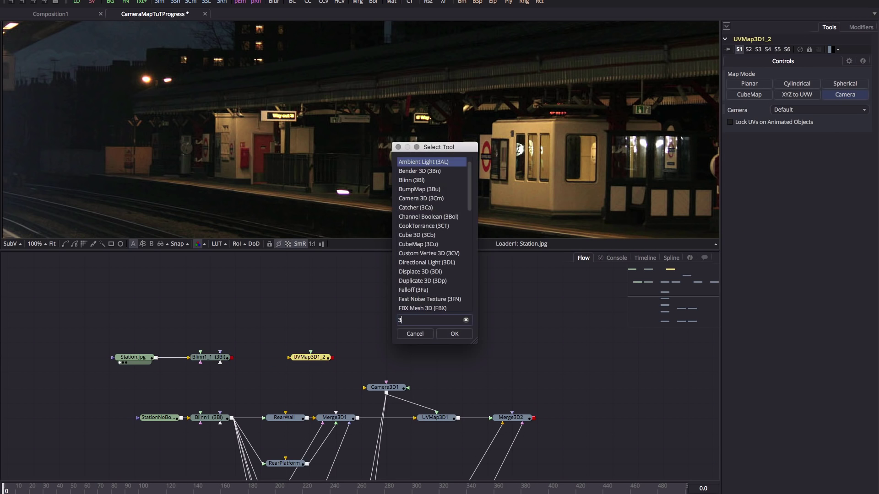
type("pla")
key("Escape")
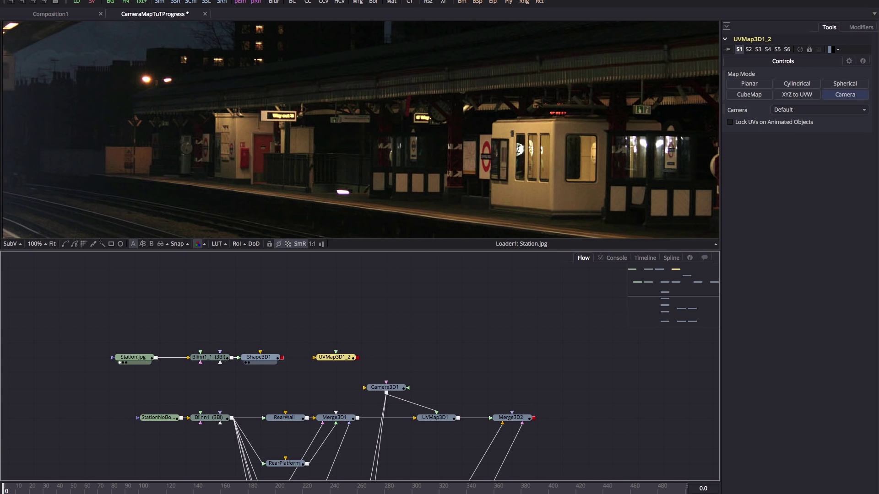
left_click(384, 387)
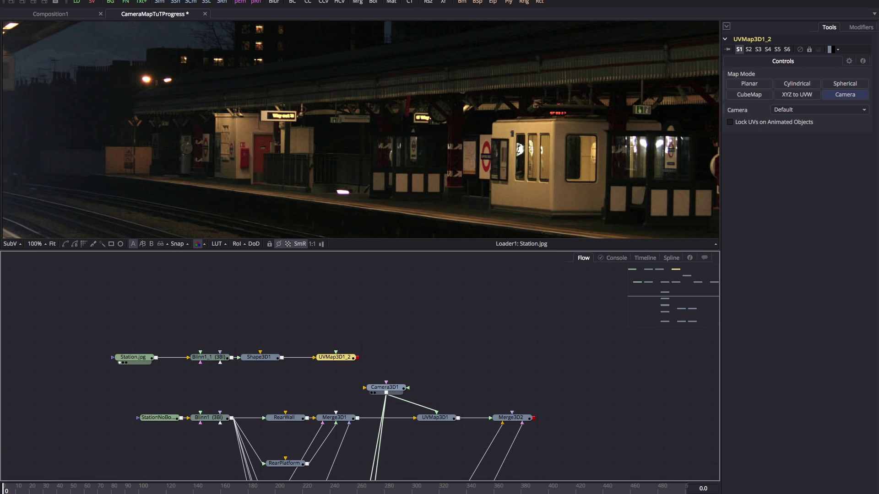
left_click_drag(386, 392, 336, 352)
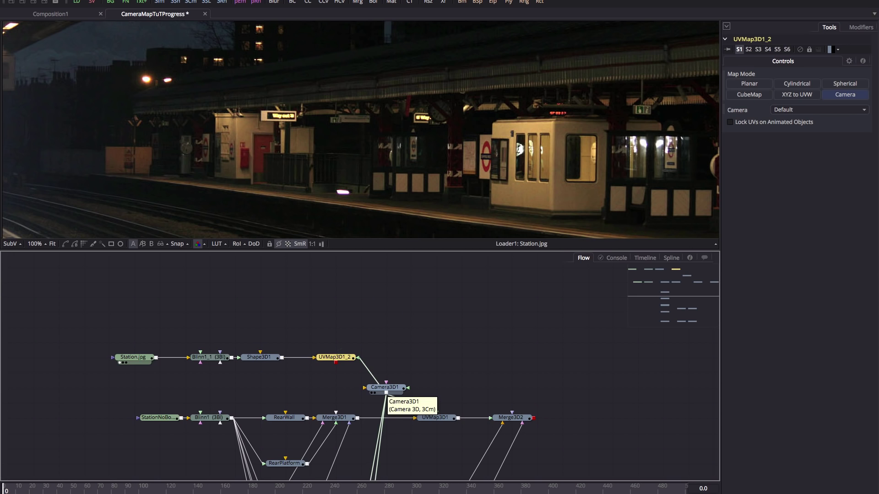
Rename the Camera3D1 node as ProjectionCam
left_click(385, 388)
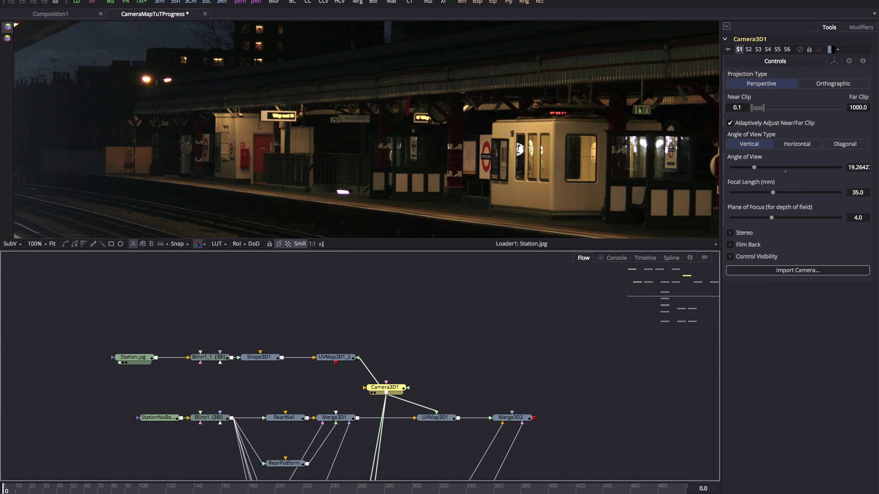
key("F2")
type("P")
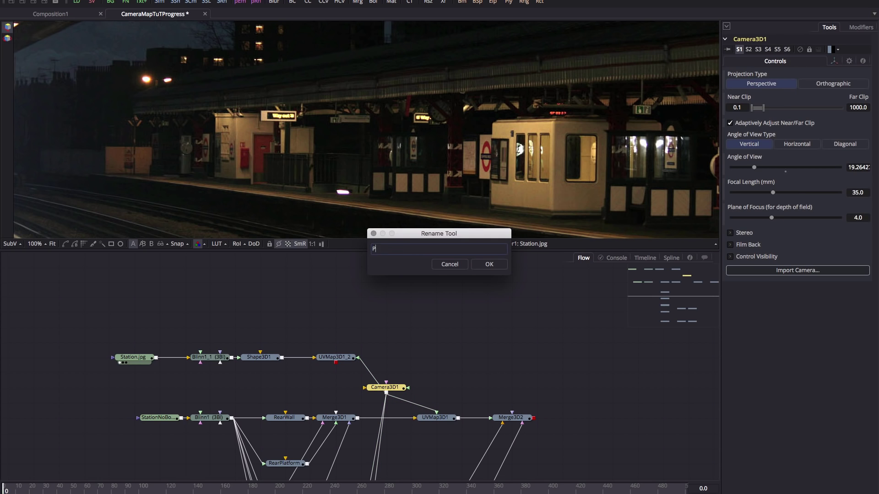
type("rojectionCam")
key("Return")
Show Shape3D1 in the viewer and change its shape to Cube
left_click(258, 357)
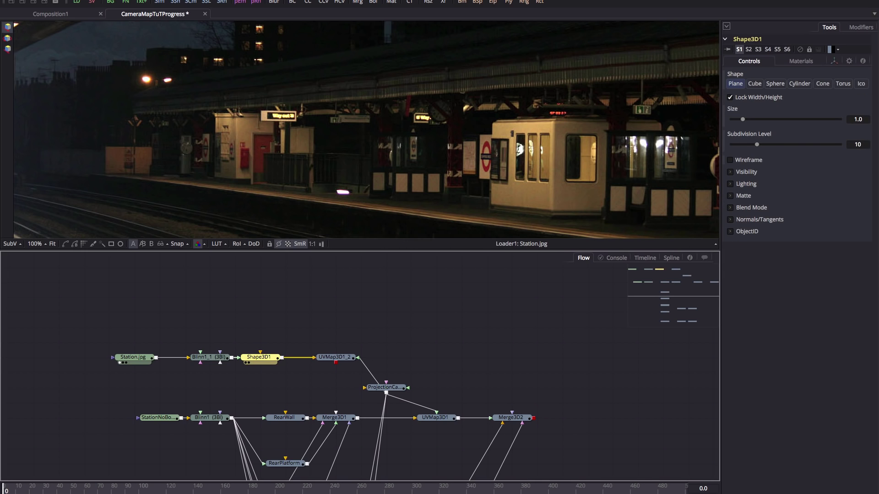
key("1")
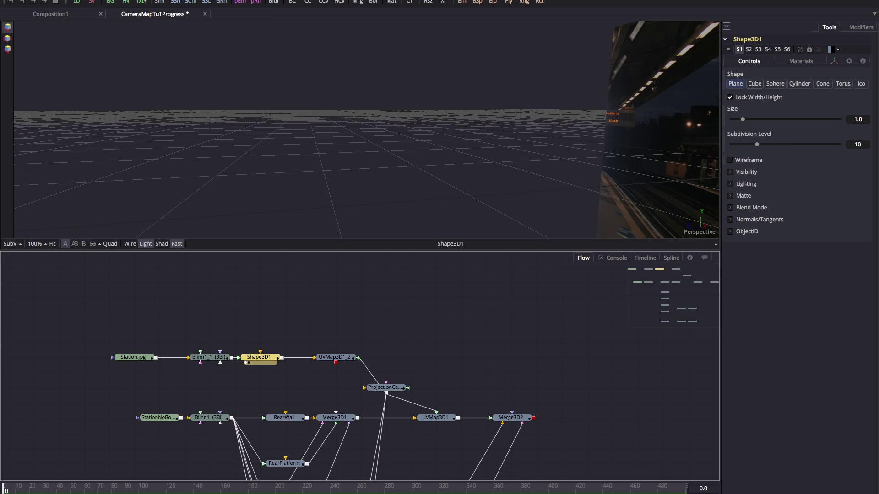
left_click(754, 83)
Show UVMap3D1_2 in the viewer, raise it slightly in the flow, and connect its output to Merge3D2
left_click_drag(334, 357, 334, 342)
key("1")
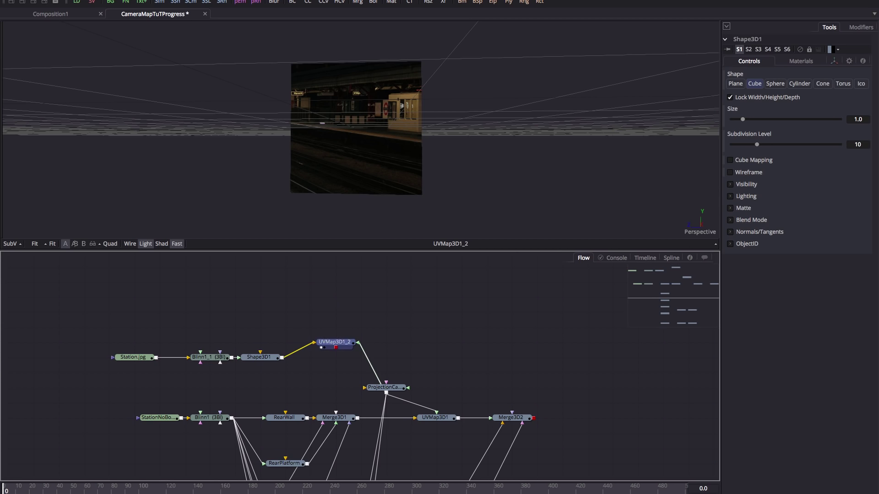
key("Escape")
left_click(335, 341)
left_click_drag(336, 348, 511, 417)
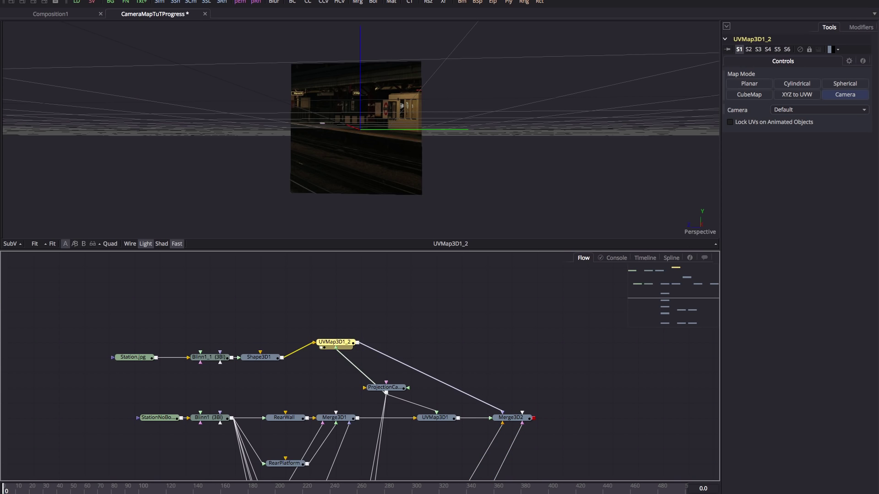
Move the Shape3D1 cube's pivot to a base corner with X Pivot 0.5, Y Pivot -0.5 and Z Pivot 0.5
left_click(259, 357)
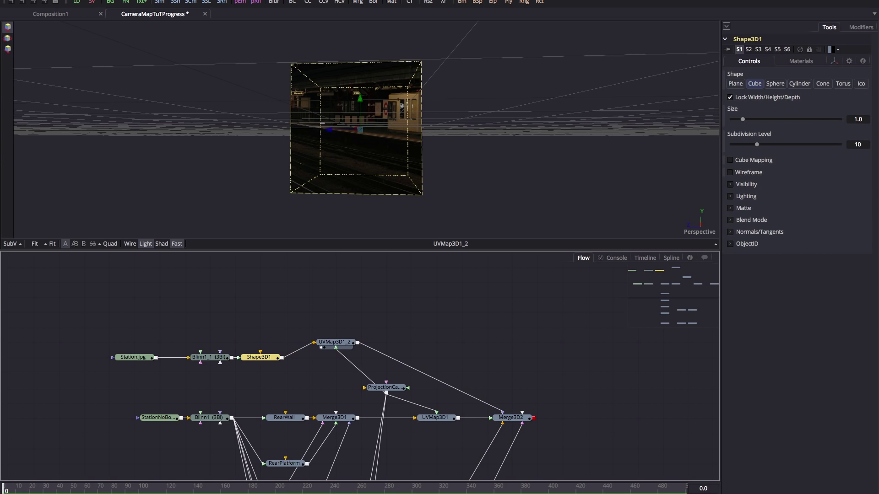
left_click(833, 61)
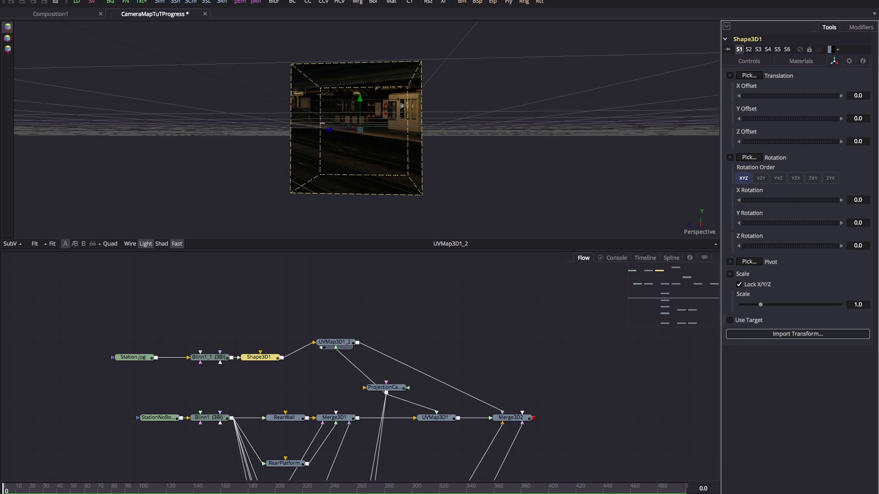
left_click(730, 262)
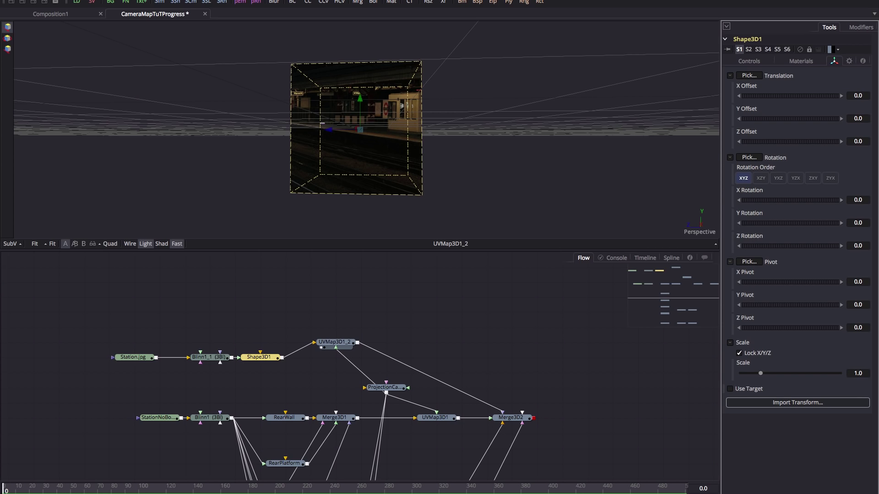
left_click(858, 304)
type("-0.5")
key("Tab")
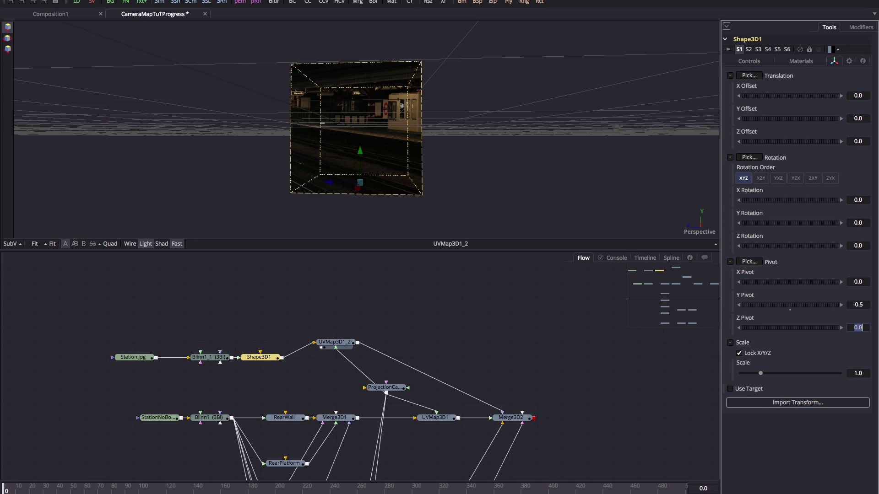
left_click(858, 282)
type("0.5")
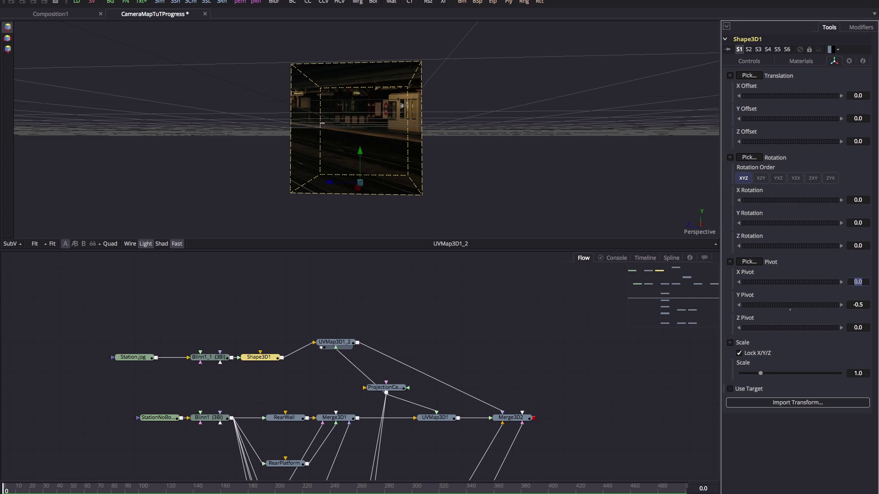
key("Tab")
key("Tab")
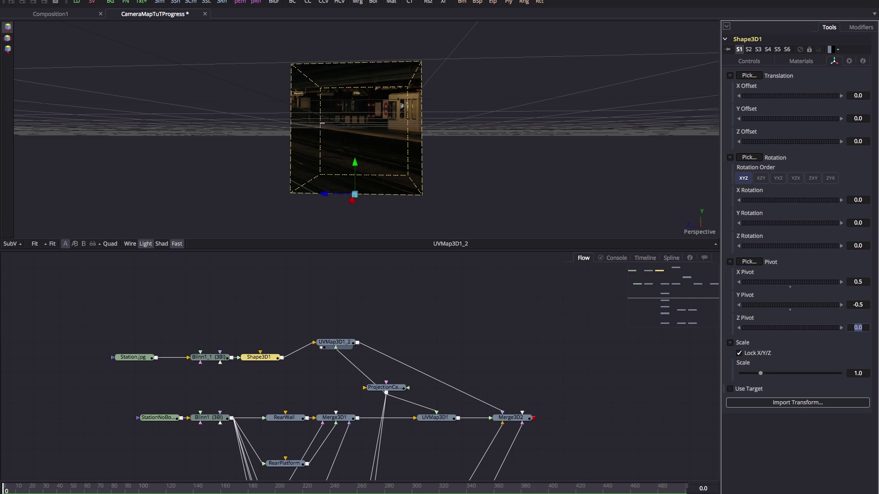
type("0.5")
key("Return")
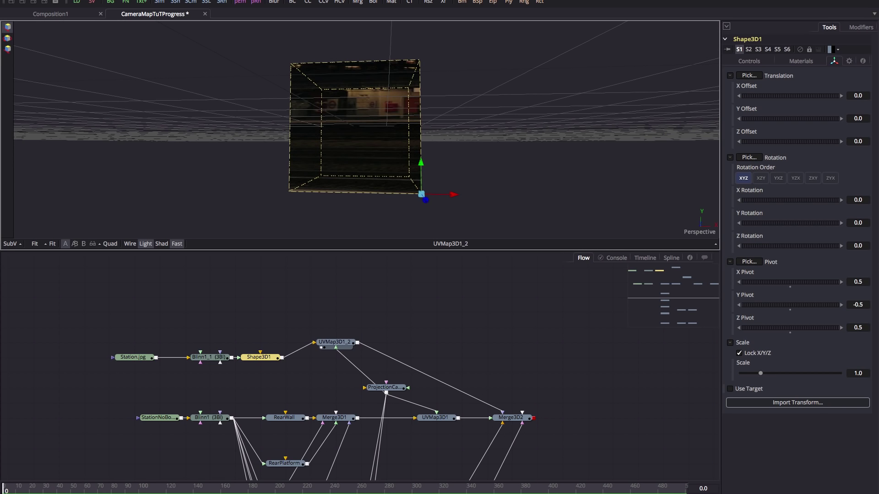
Set the cube's Y Offset to 0.5
left_click(858, 118)
type("0.5")
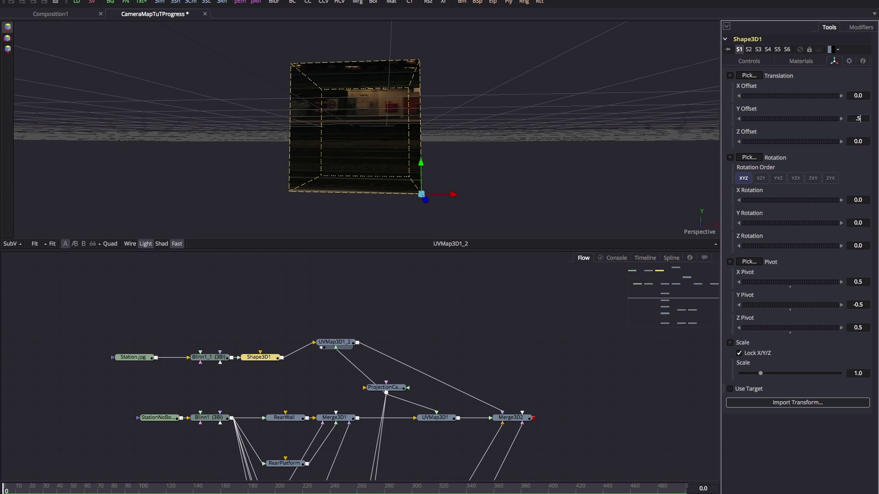
key("Return")
left_click_drag(357, 170, 389, 173)
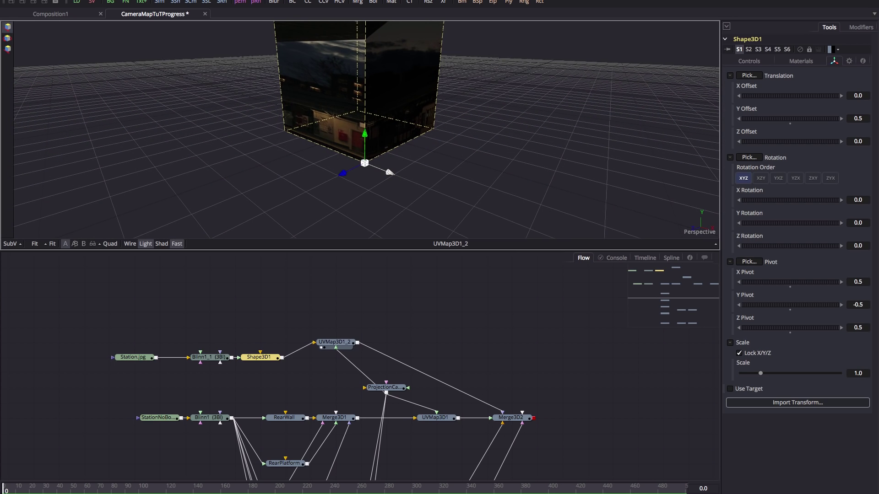
left_click_drag(350, 170, 384, 151)
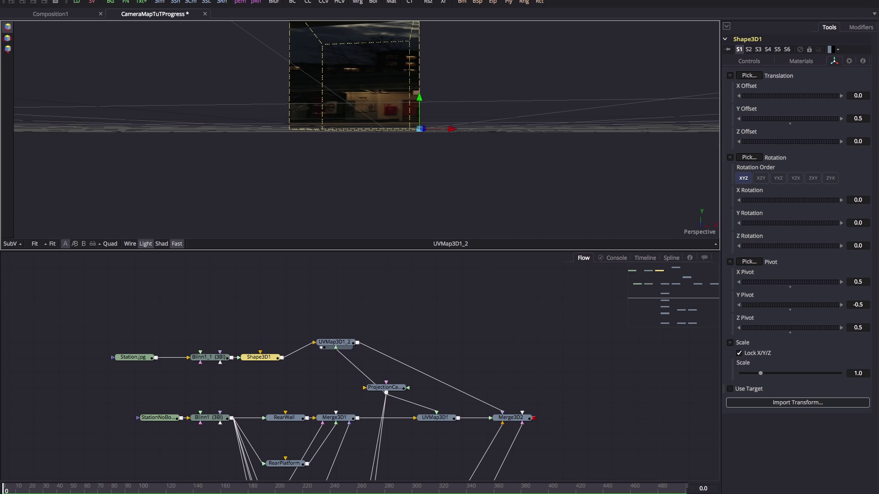
Move the cube towards the platform booth with X Offset about 1.746 and Y Offset about 0.562
left_click_drag(451, 129, 714, 154)
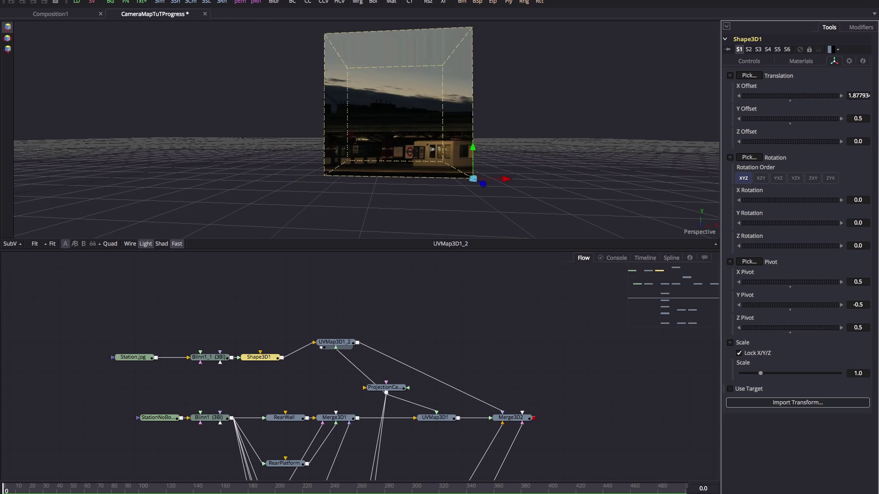
left_click_drag(504, 179, 483, 179)
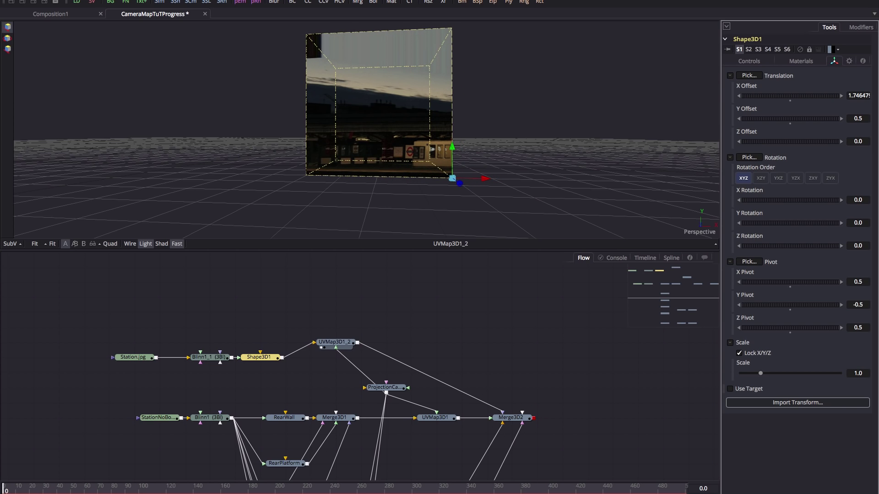
left_click_drag(452, 151, 452, 142)
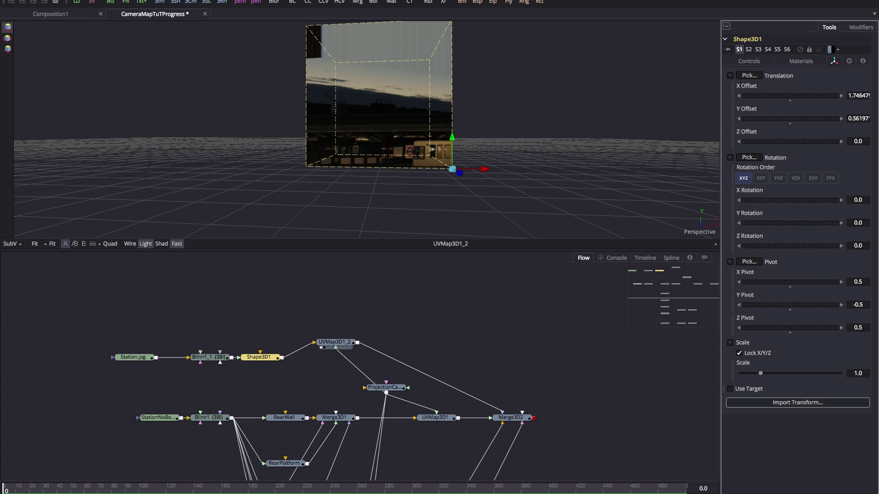
Unlock the cube's scale and shrink it to about 0.252 in X, 0.186 in Y and 0.124 in Z
left_click_drag(760, 373, 745, 373)
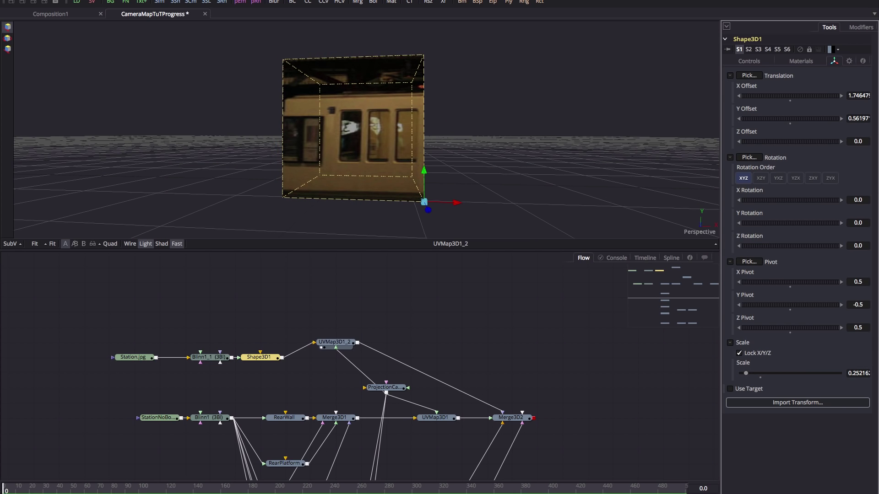
left_click(739, 353)
left_click_drag(745, 396, 744, 419)
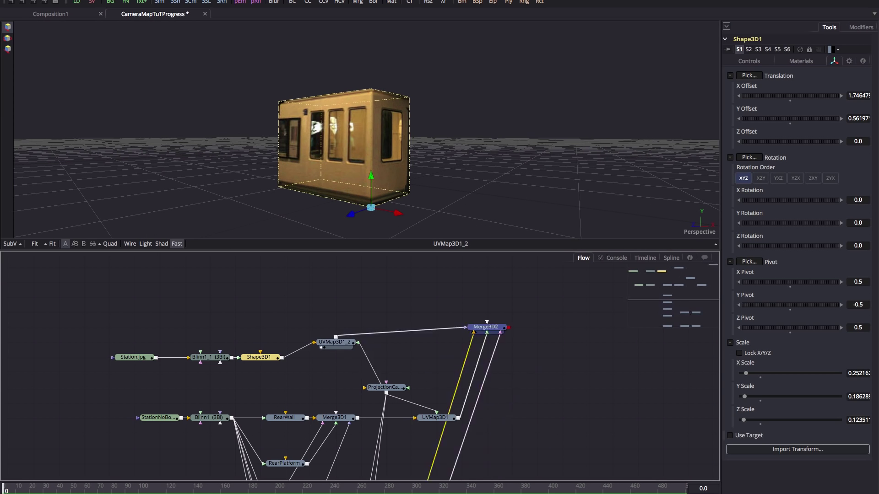
Show Merge3D2 in the viewer and realign the Station.jpg, Blinn1_1, Shape3D1 and UVMap3D1_2 nodes in a row above ProjectionCam
left_click(497, 424)
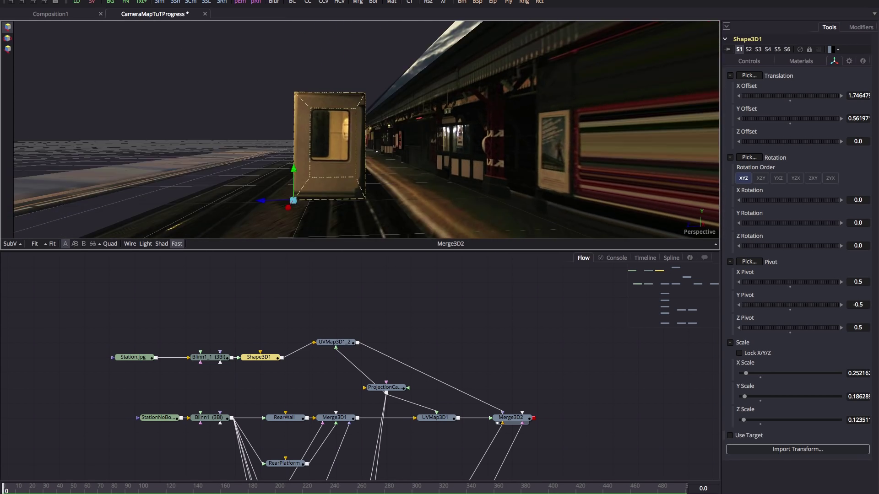
left_click_drag(334, 341, 384, 312)
left_click(386, 312)
left_click_drag(80, 303, 280, 380)
left_click_drag(208, 357, 283, 312)
left_click(334, 312)
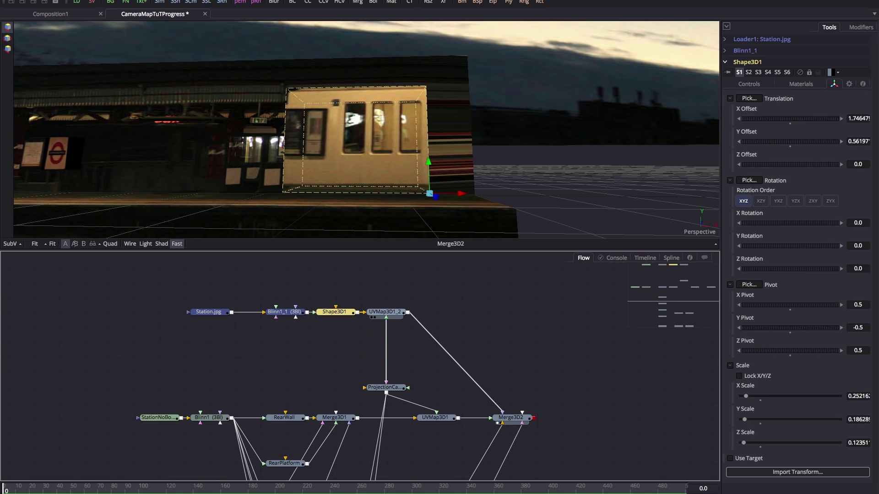
Insert a Transform 3D node between UVMap3D1_2 and Merge3D2
left_click(386, 312)
key("ctrl+space")
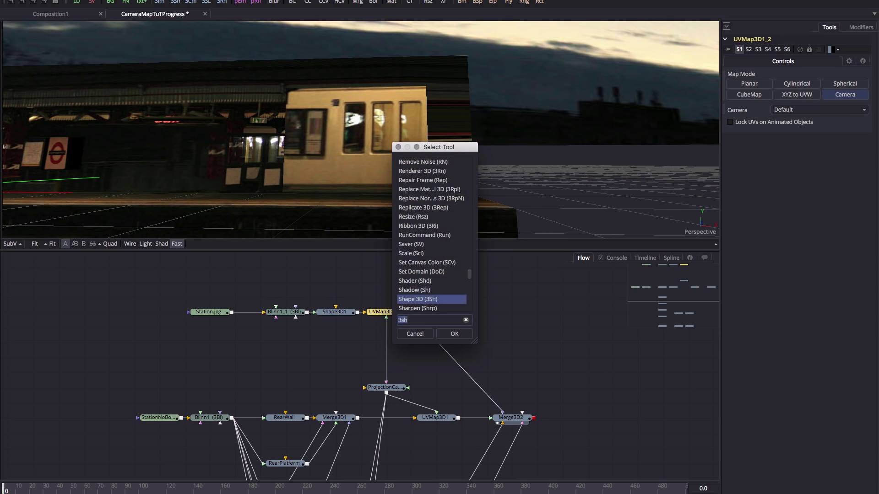
type("3xf")
key("Return")
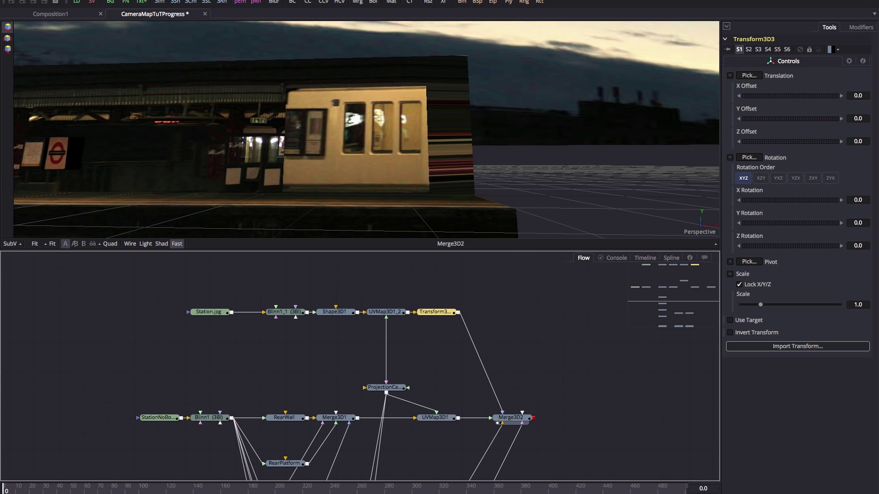
Increase Transform3D3's X Pivot to shift its pivot towards the cube
left_click(284, 417)
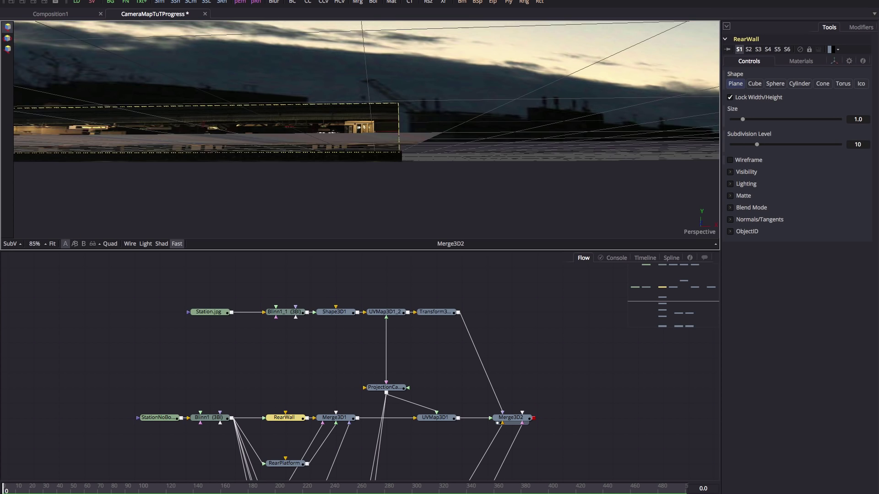
scroll(366, 128, "down", 3)
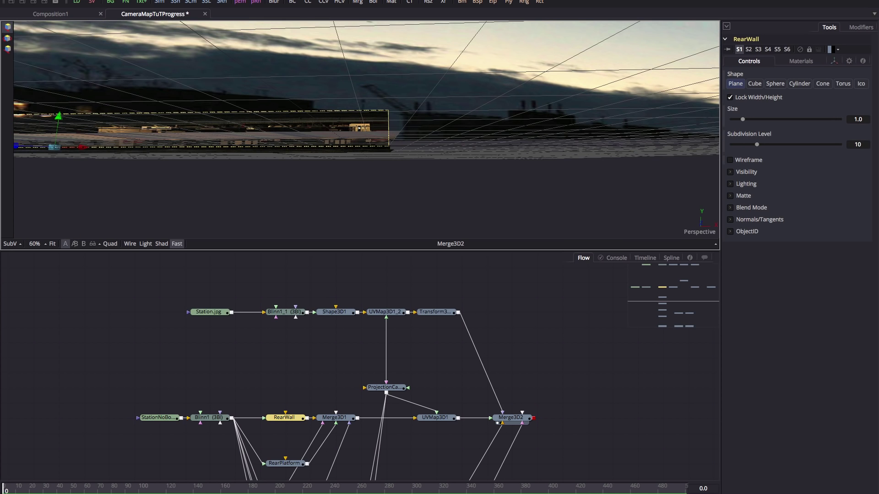
left_click(435, 312)
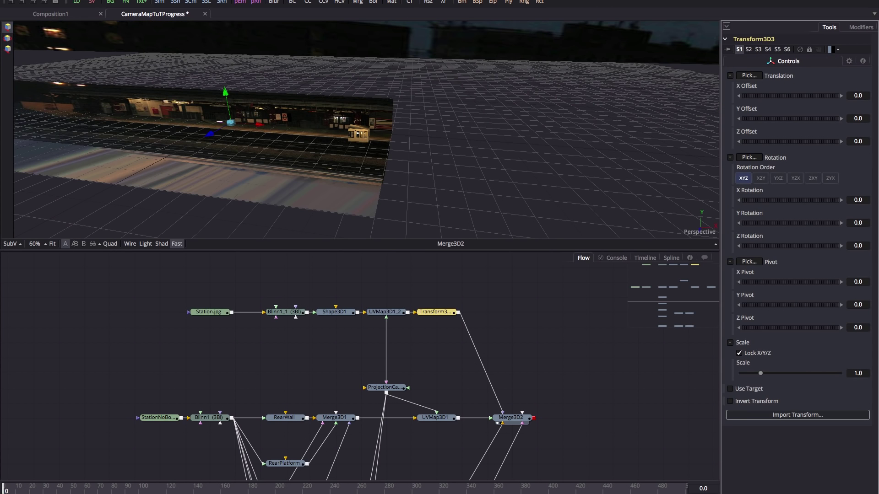
left_click_drag(790, 282, 810, 282)
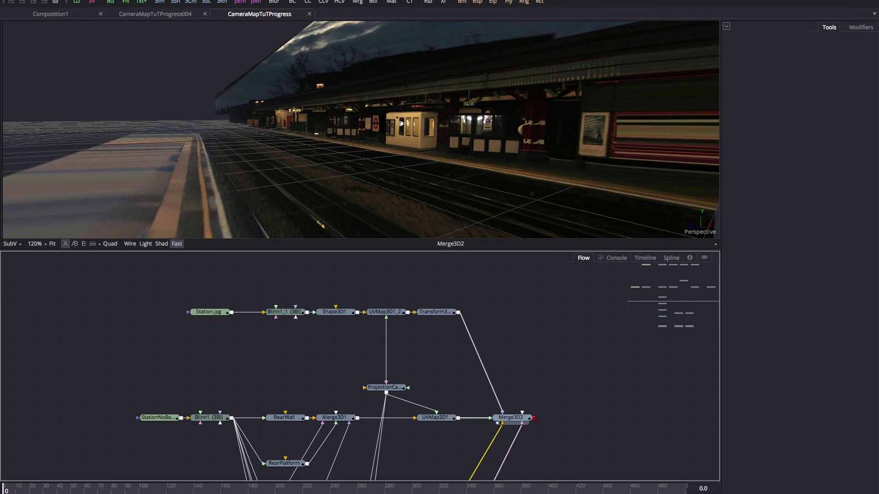
Add a Renderer 3D node after Merge3D2 and place it in line with Merge3D2 at the end of the row
left_click(510, 417)
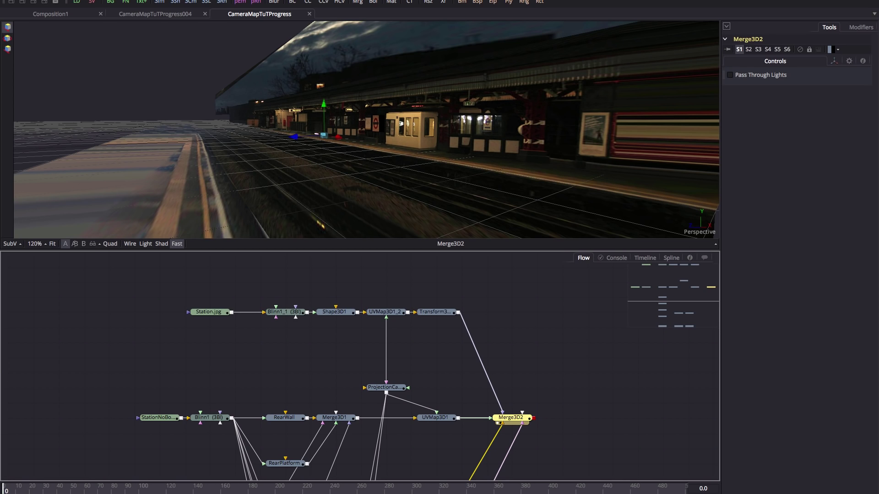
key("ctrl+space")
type("ren")
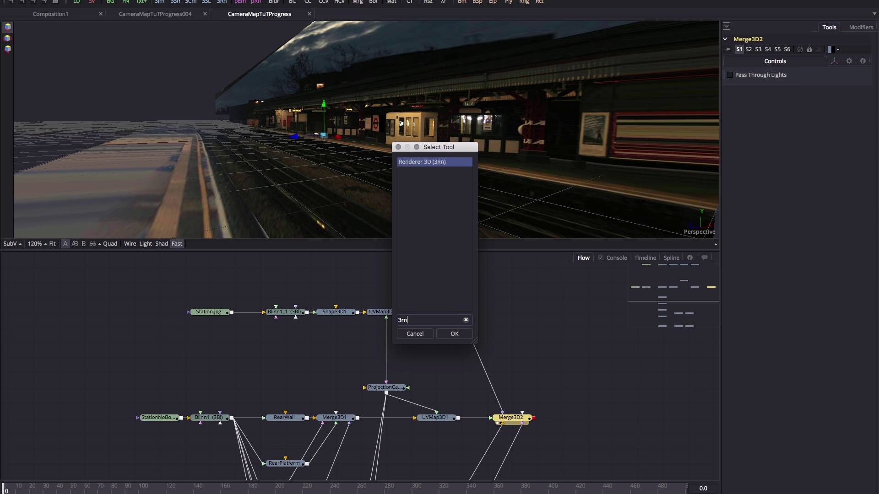
key("Return")
left_click_drag(562, 417, 587, 418)
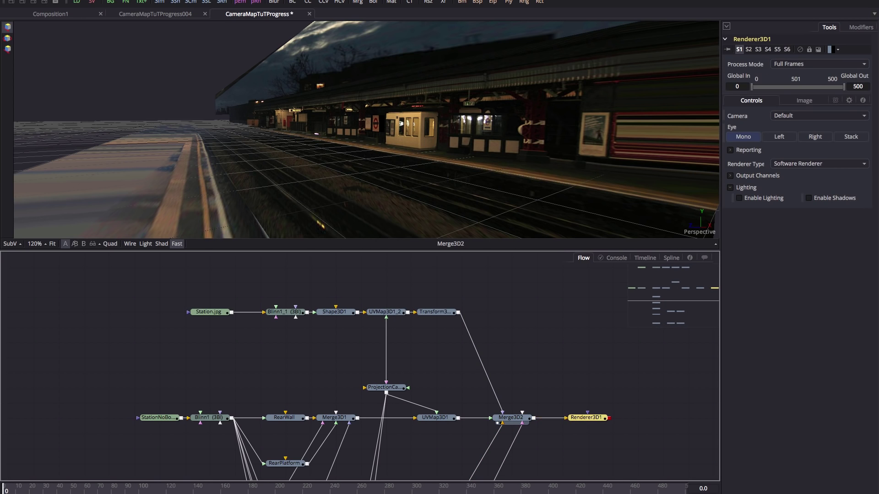
Duplicate the ProjectionCam node, rename the copy SceneCam and connect it to Merge3D2
left_click(384, 387)
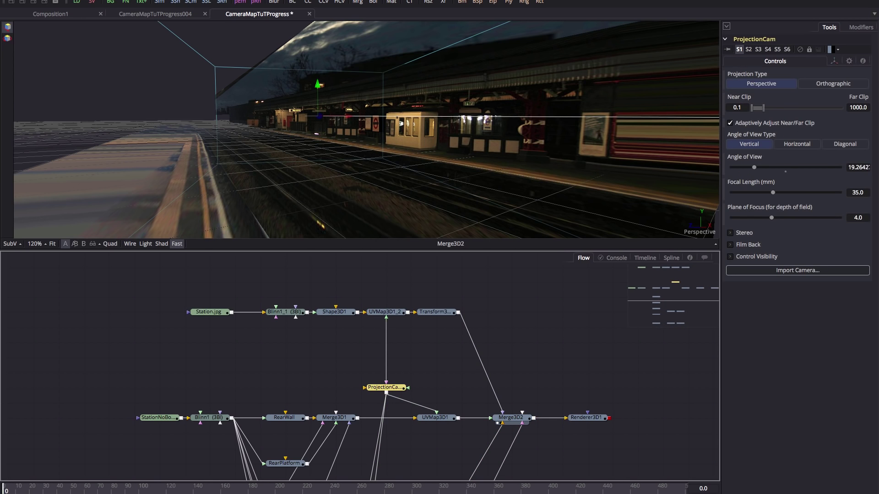
key("ctrl+v")
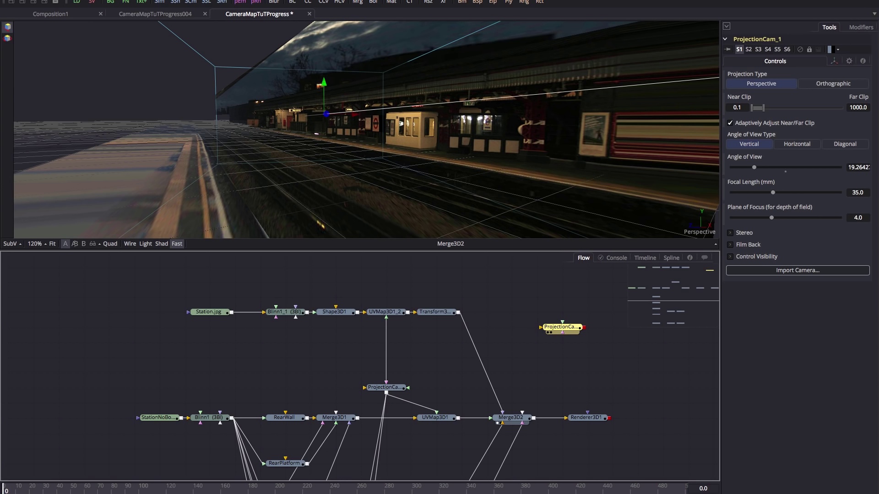
key("F2")
type("SceneCam")
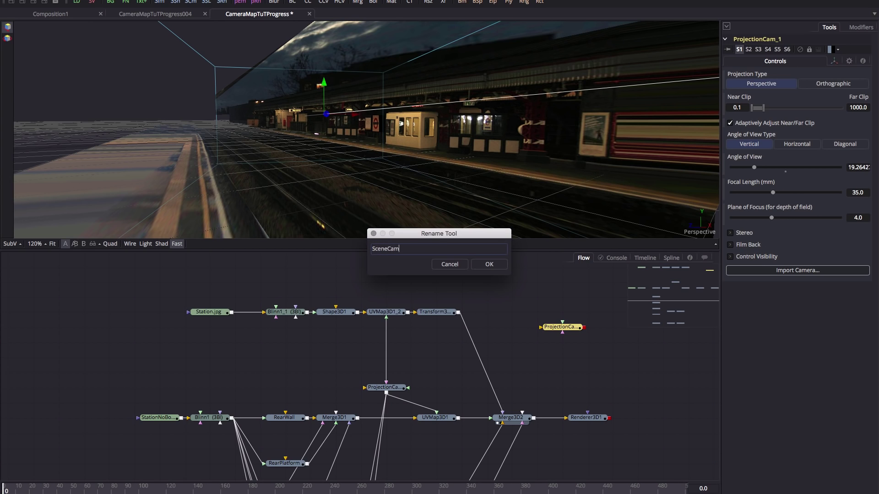
key("Return")
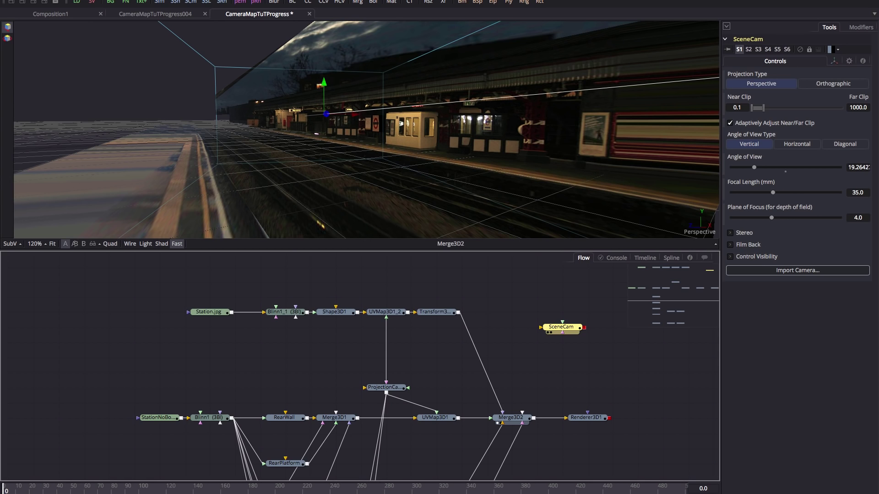
left_click_drag(584, 327, 511, 417)
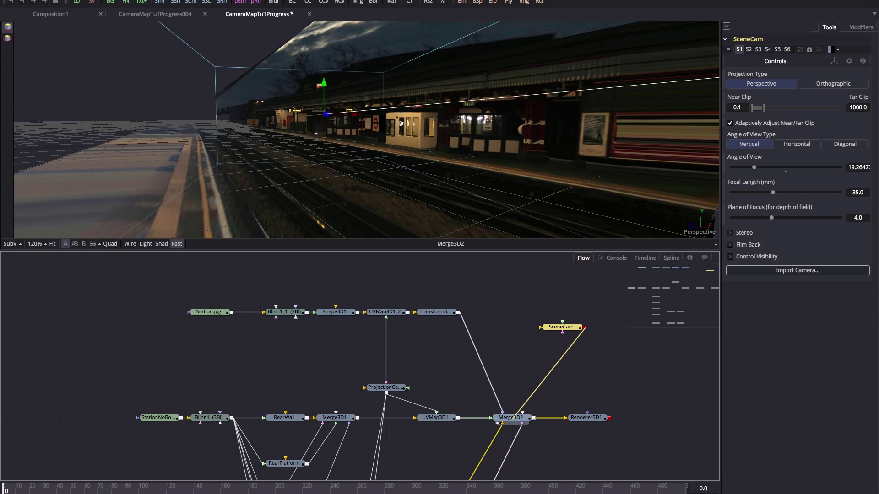
Set Renderer3D1's camera to SceneCam and show its output fitted in the viewer
left_click(586, 417)
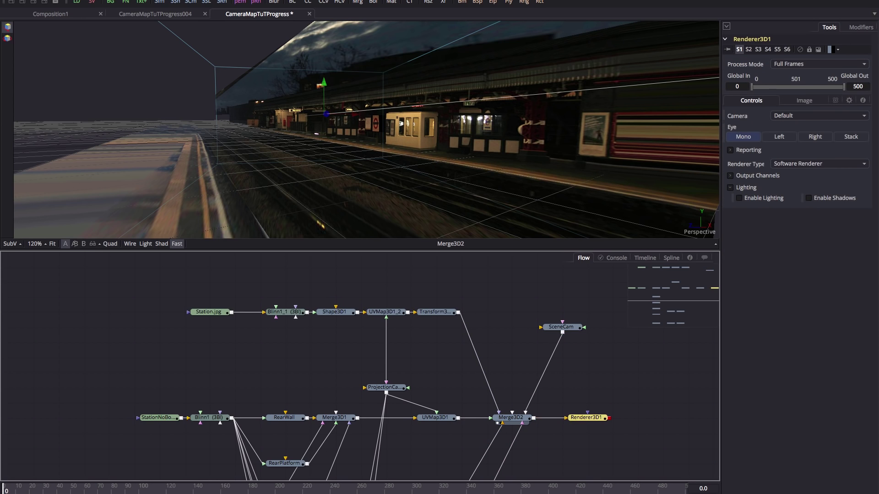
left_click(818, 115)
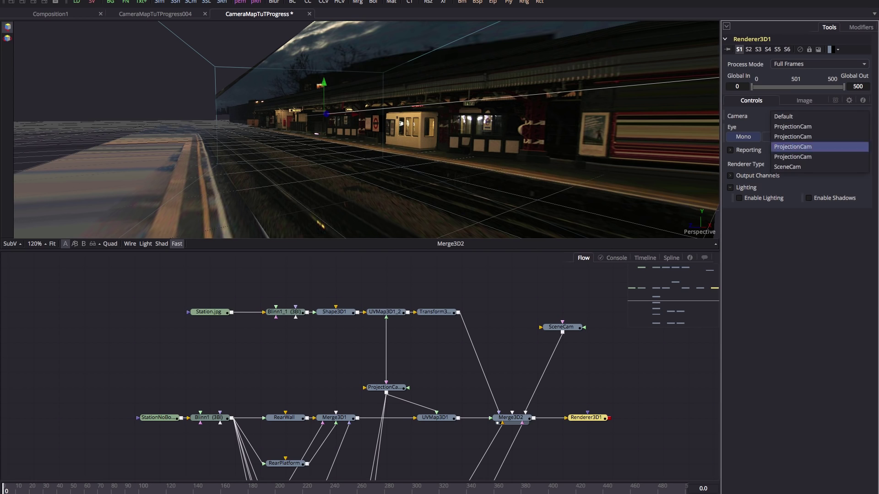
left_click(819, 167)
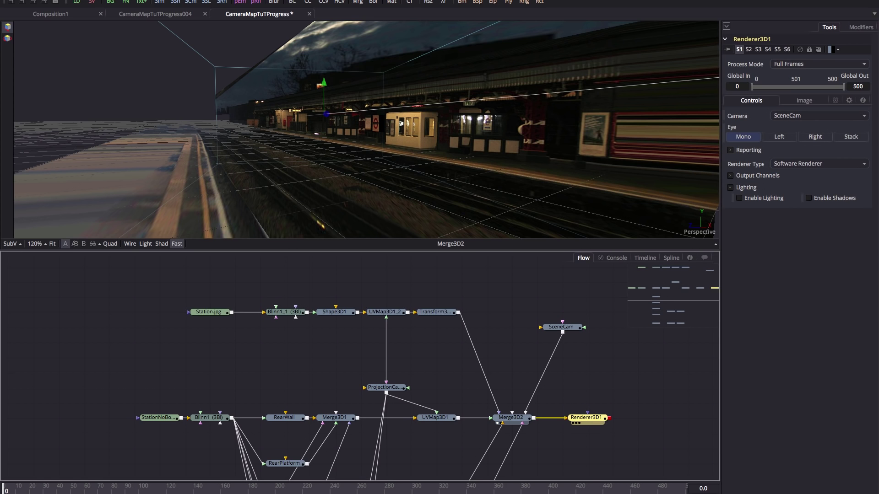
key("1")
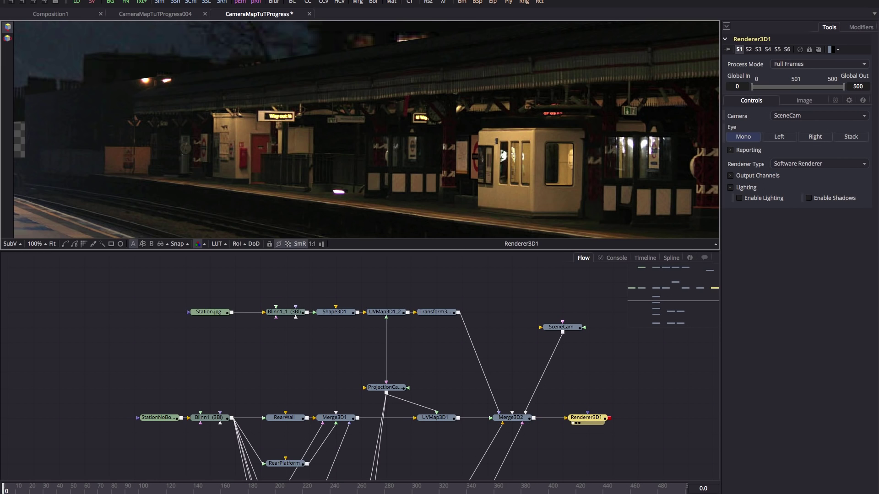
key("ctrl+f")
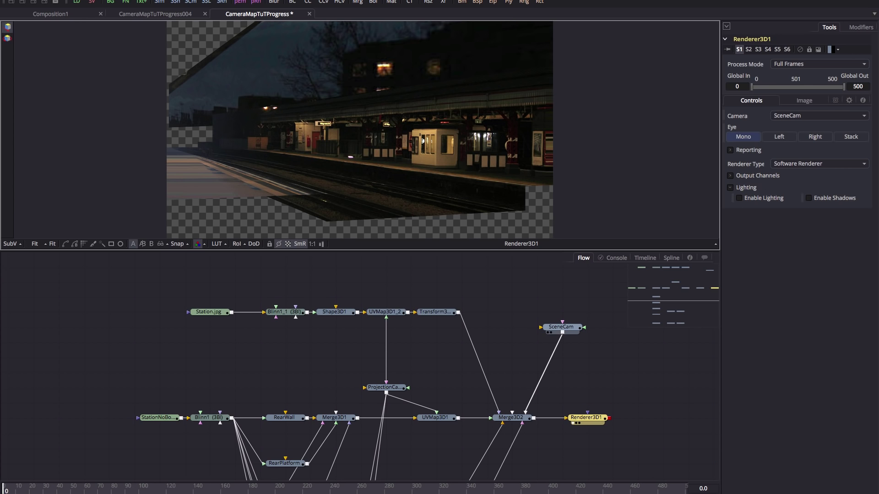
Reduce SceneCam's Z Offset to about 3.97 and place its node directly above Renderer3D1
left_click(561, 327)
left_click(834, 61)
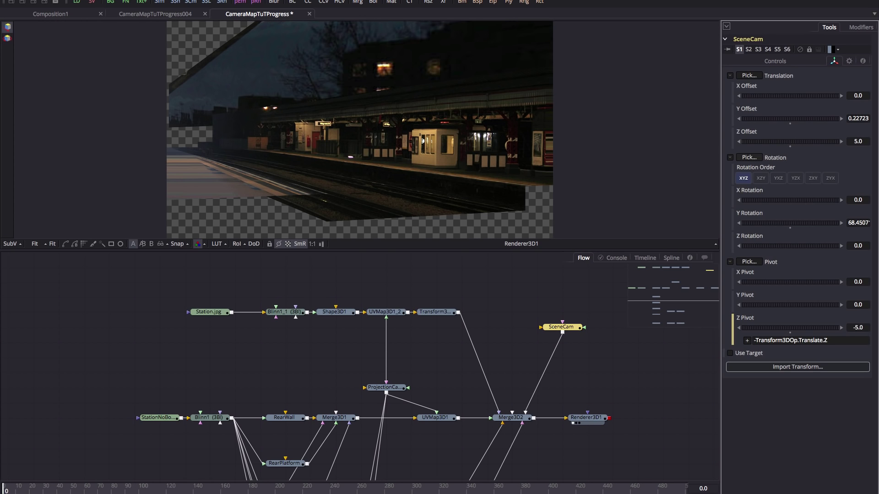
left_click_drag(789, 141, 773, 142)
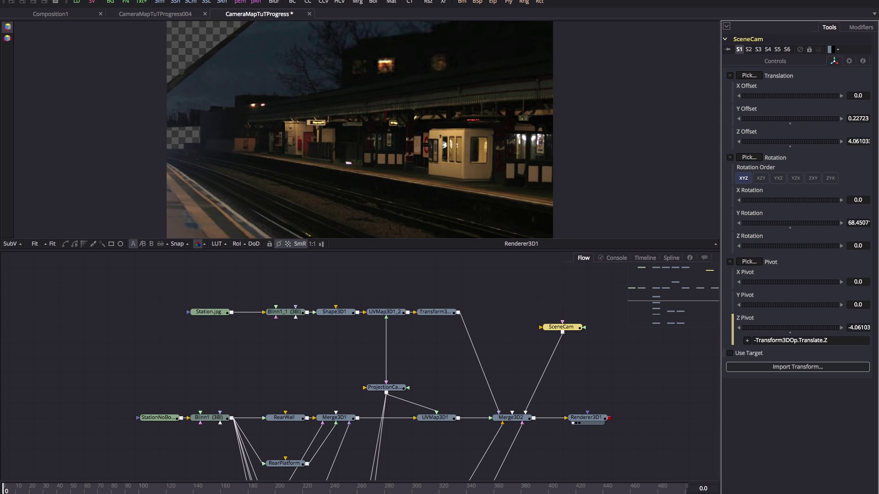
left_click_drag(561, 327, 587, 311)
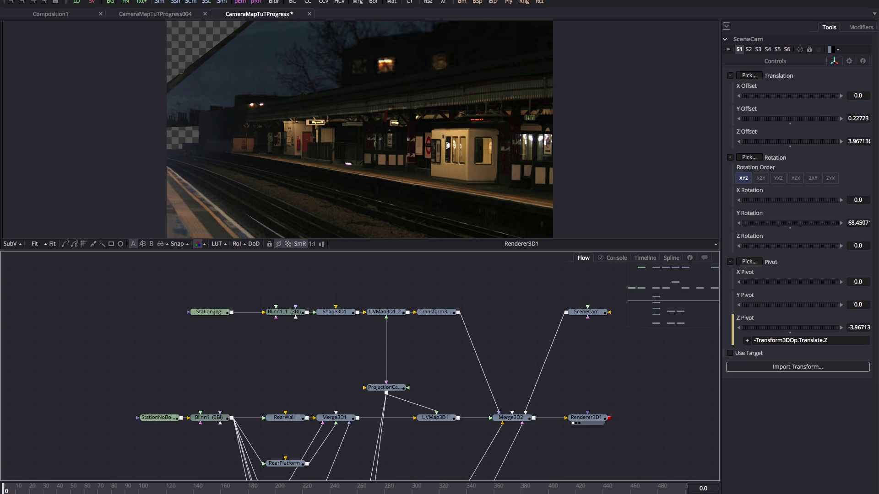
Add a Point Light node above the row and connect it to Merge3D2
key("ctrl+space")
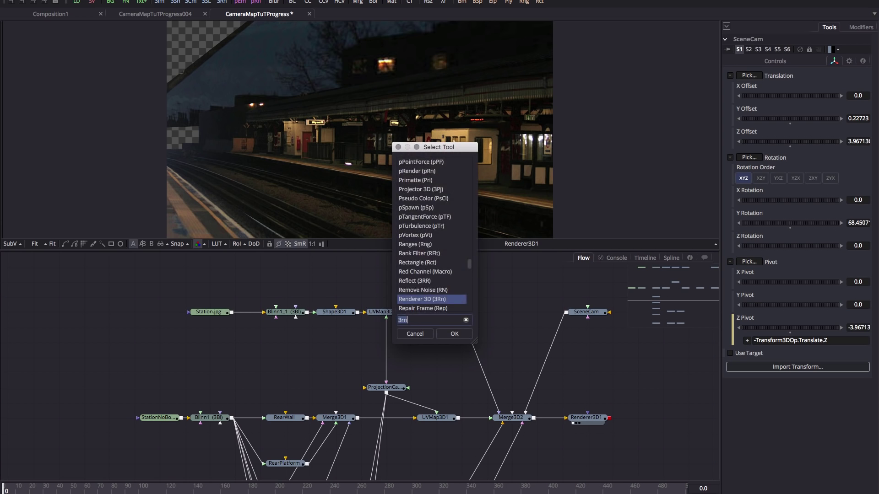
type("3pl")
key("Return")
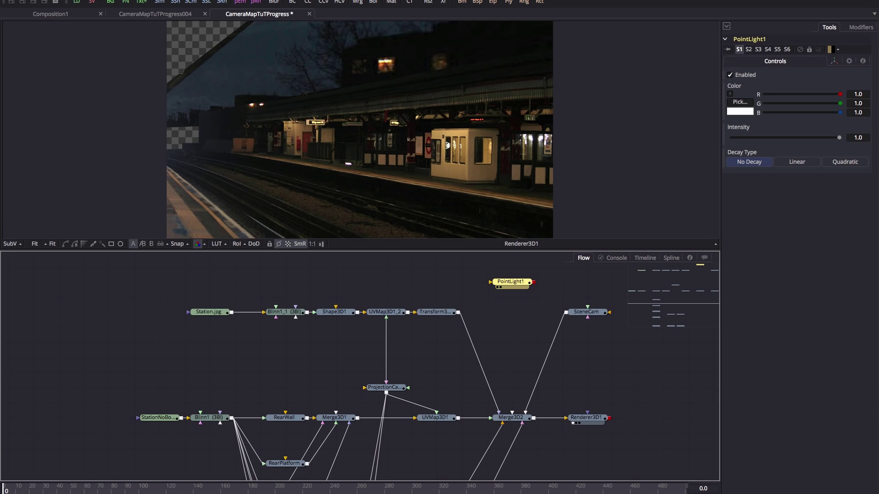
left_click_drag(534, 282, 512, 417)
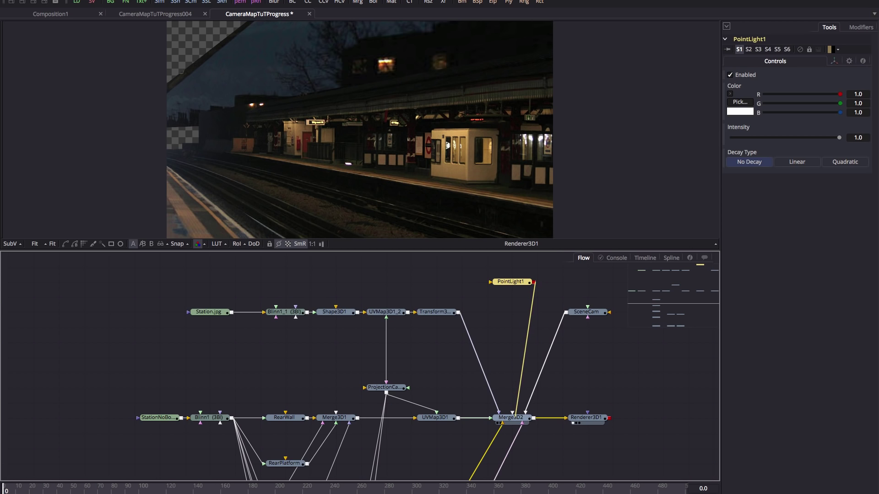
Enable lighting in Renderer3D1 and position PointLight1 at X -1.0, Y 1.0 and Z 0.5
left_click(511, 417)
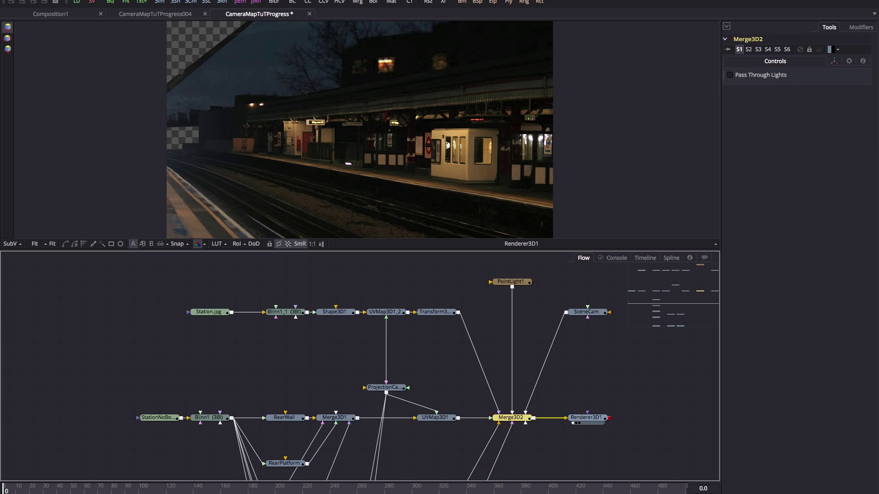
left_click(585, 418)
left_click(739, 198)
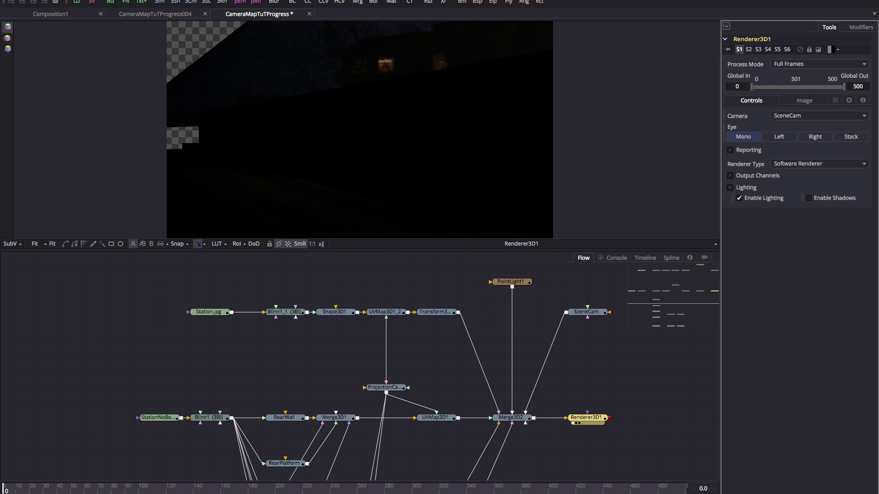
left_click(511, 281)
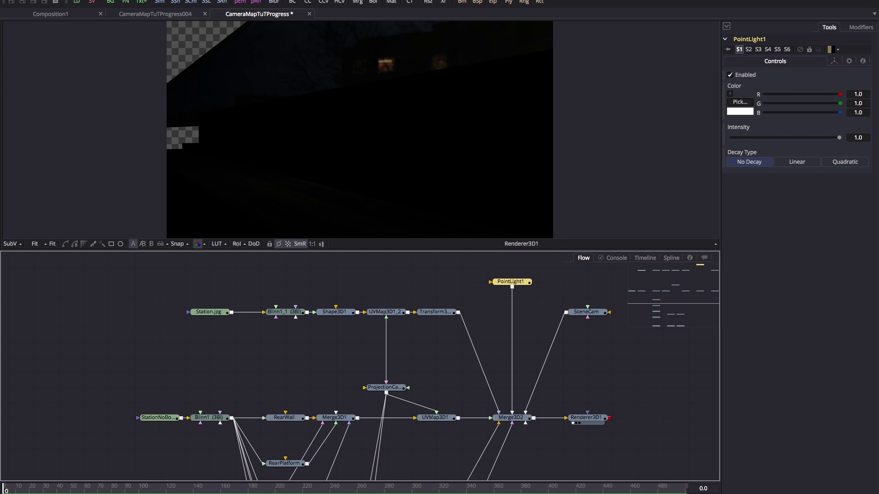
left_click(834, 61)
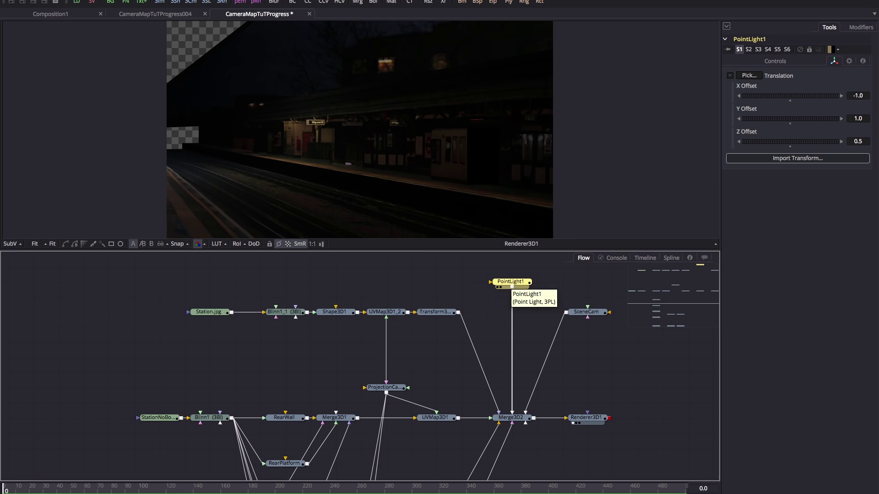
Insert a Duplicate 3D node after PointLight1 with an X Offset of about 2.8 and Last Copy set to 3
key("shift+space")
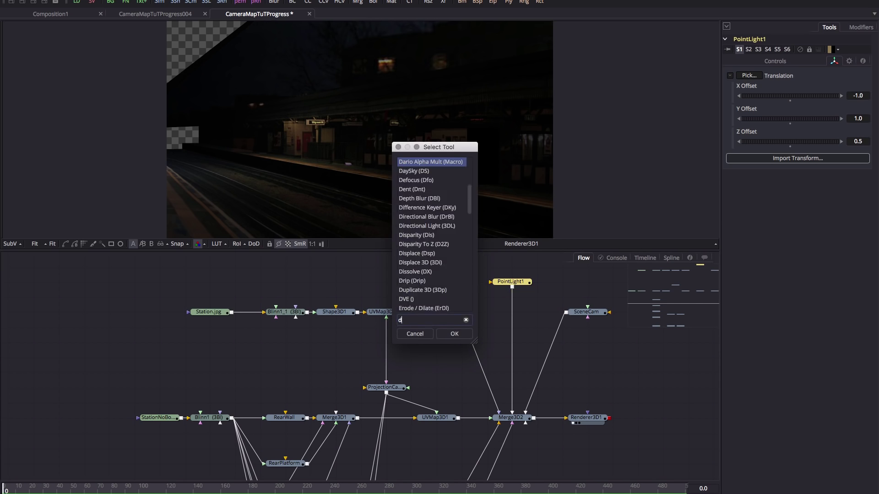
type("du")
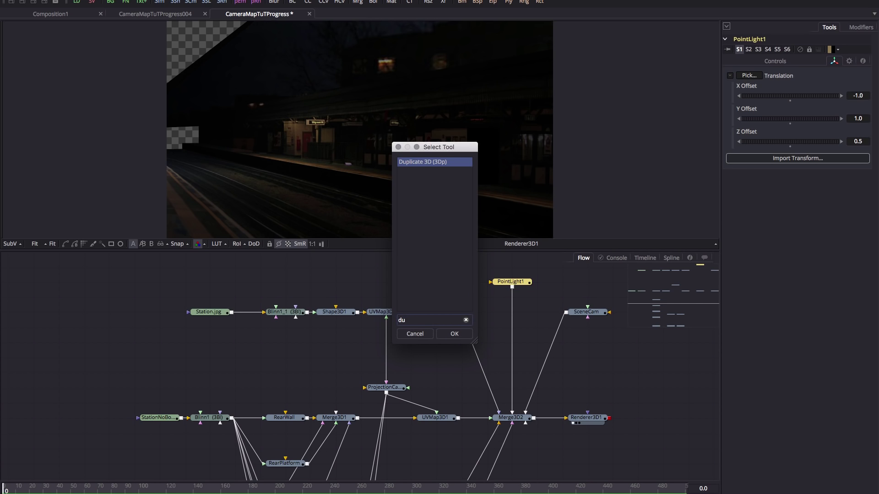
key("Return")
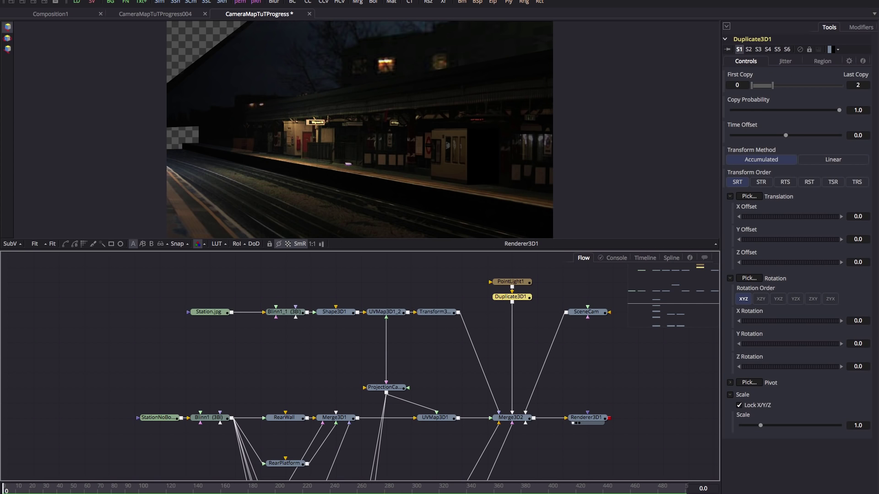
left_click_drag(778, 216, 789, 217)
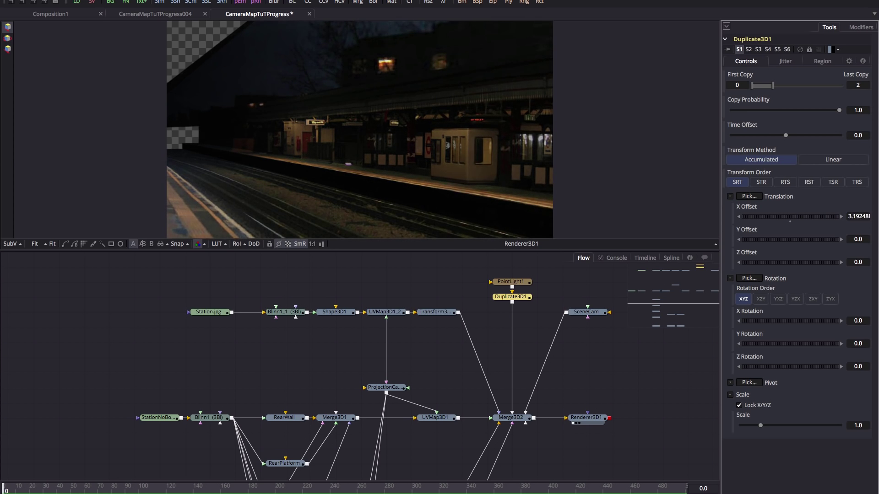
left_click(858, 85)
type("3")
key("Tab")
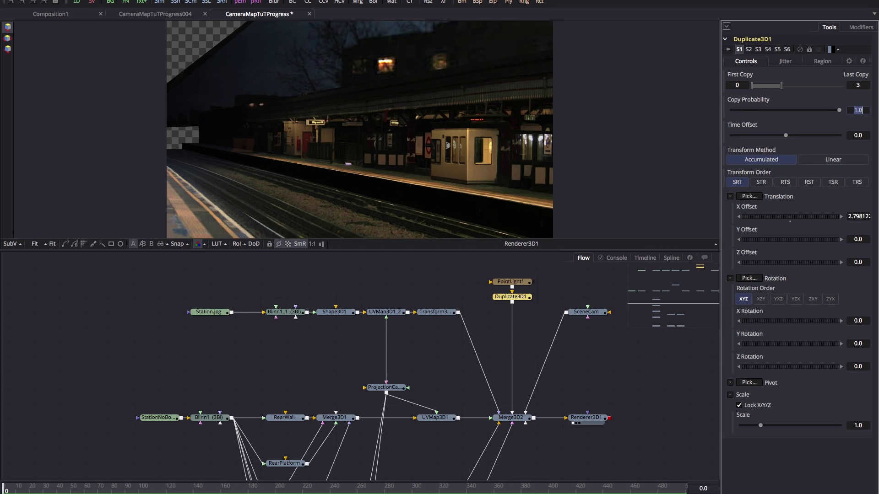
Set PointLight1's decay type to Linear and adjust the light's Y and Z offsets
left_click(510, 282)
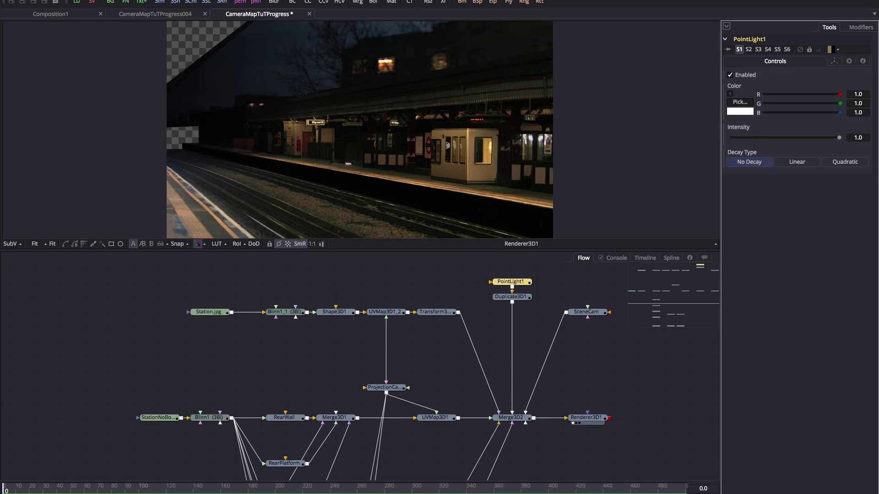
left_click(797, 161)
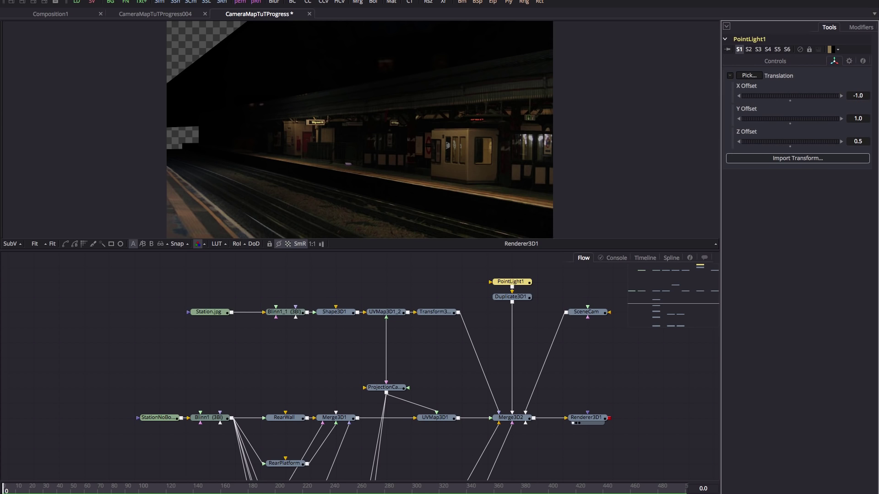
left_click_drag(858, 118, 862, 141)
Undo the last change to SceneCam's transform
left_click(585, 312)
key("ctrl+z")
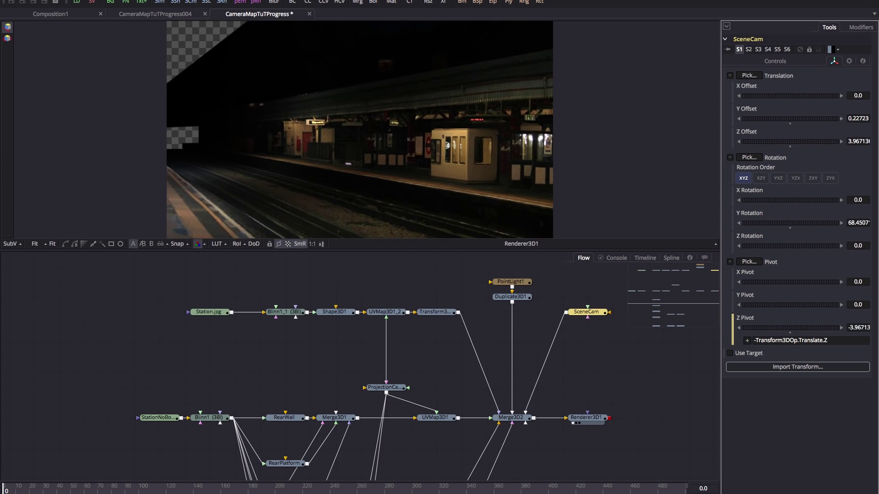